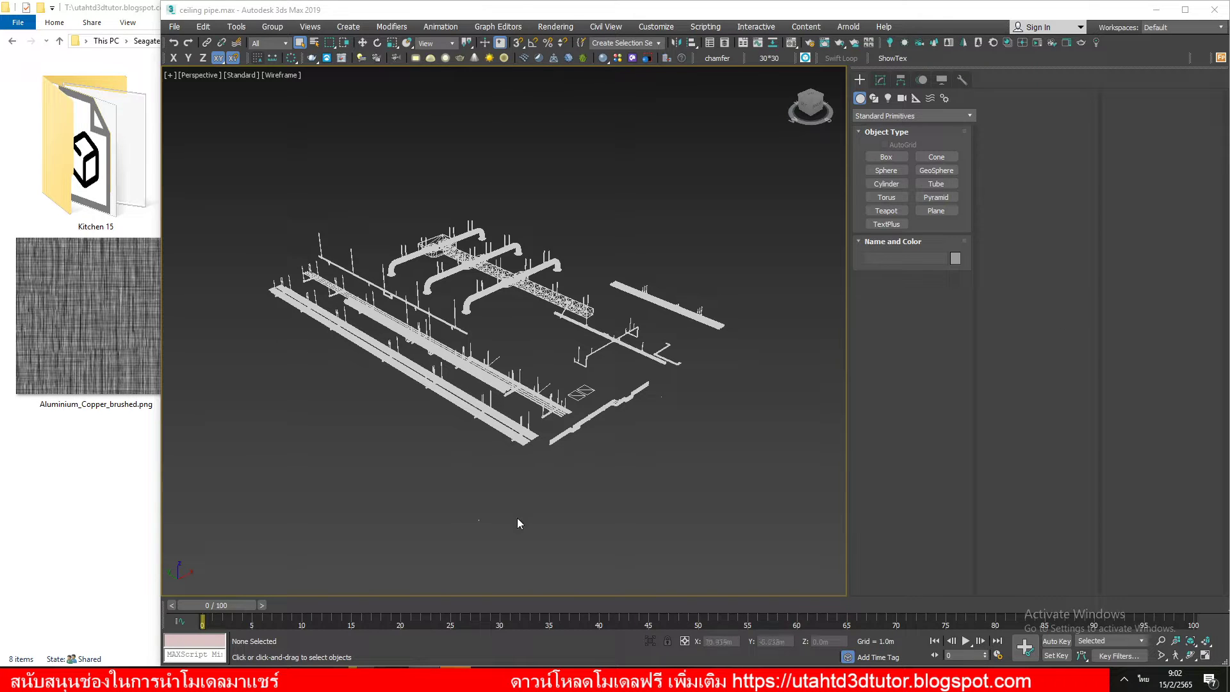
Orbit the pipe model to a low angle, zoom in, and toggle shaded/wireframe display.
{"action": "middle_click_drag", "start_coordinate": [517, 518], "coordinate": [533, 362], "text": "alt"}
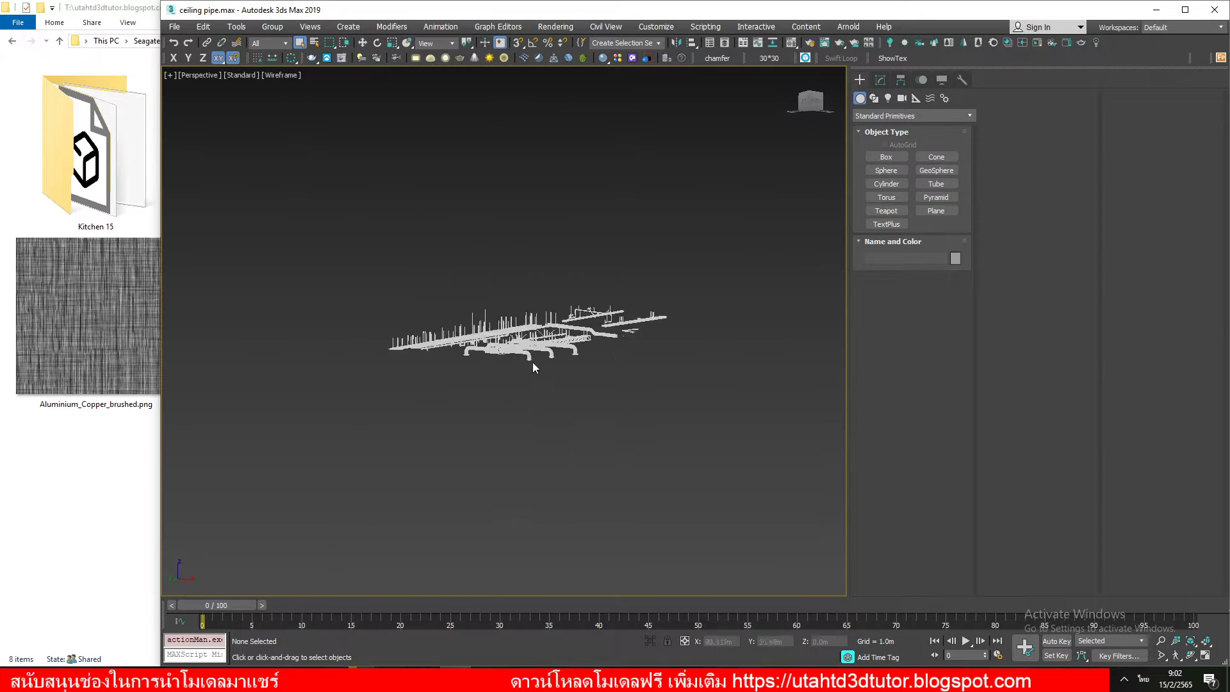
{"action": "scroll", "coordinate": [532, 362], "scroll_direction": "up", "scroll_amount": 3}
{"action": "scroll", "coordinate": [532, 362], "scroll_direction": "up", "scroll_amount": 4}
{"action": "scroll", "coordinate": [617, 361], "scroll_direction": "up", "scroll_amount": 2}
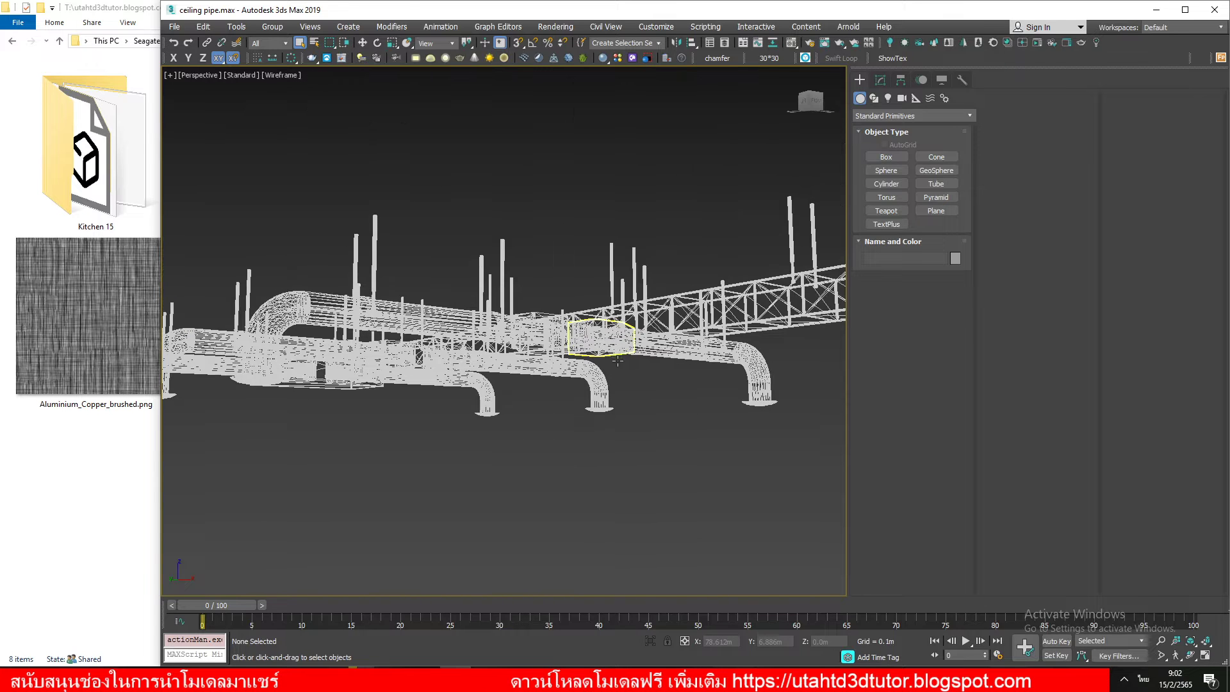
{"action": "key", "text": "F3"}
{"action": "key", "text": "F3"}
{"action": "key", "text": "F3"}
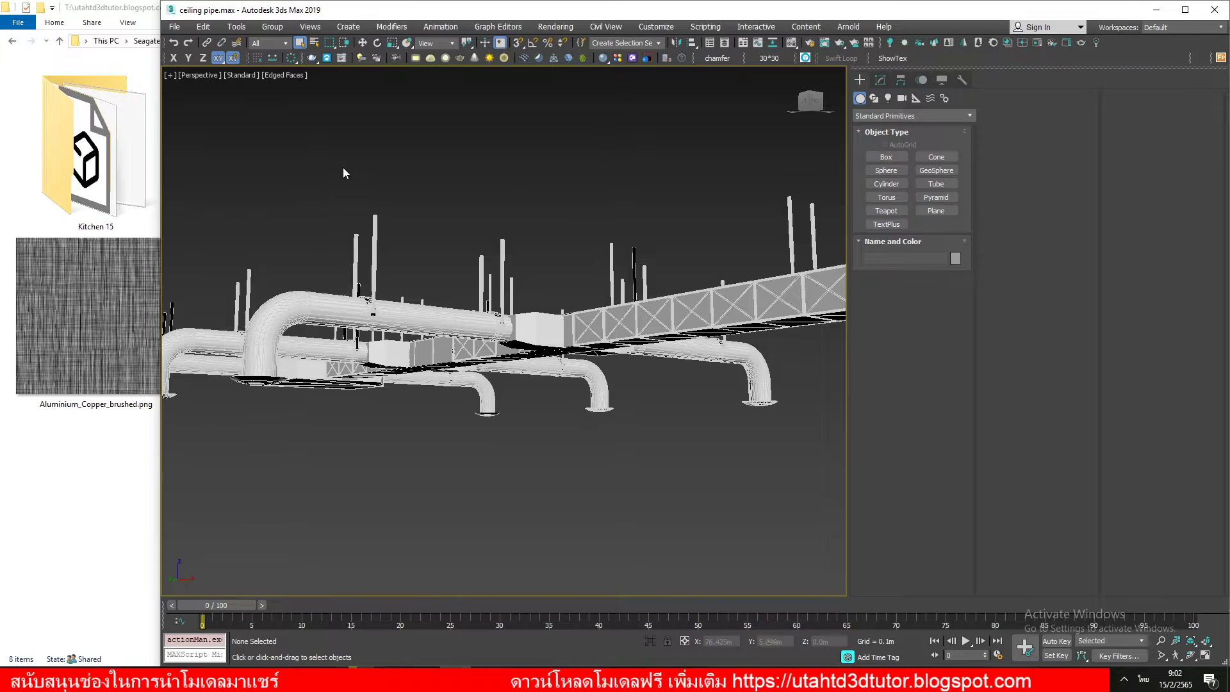
{"action": "scroll", "coordinate": [494, 197], "scroll_direction": "down", "scroll_amount": 5}
Inspect the pipes from higher up, select then deselect the bent pipe, and frame the whole model.
{"action": "middle_click_drag", "start_coordinate": [565, 354], "coordinate": [555, 314], "text": "alt"}
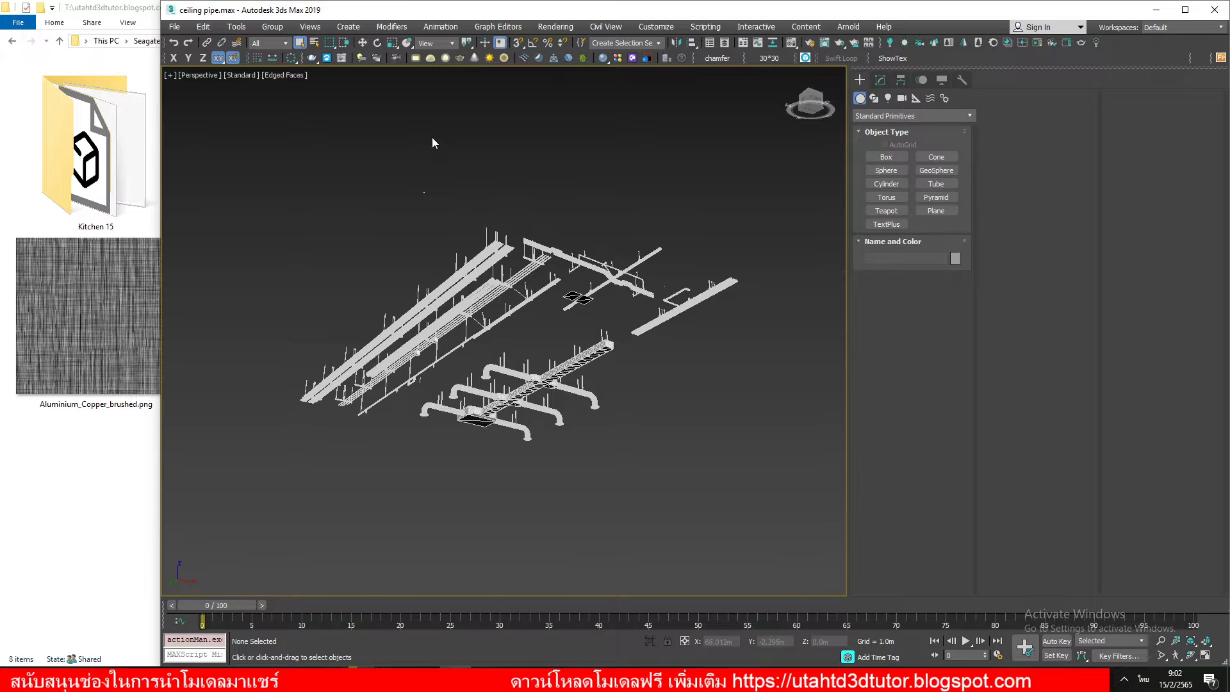
{"action": "scroll", "coordinate": [613, 252], "scroll_direction": "up", "scroll_amount": 2}
{"action": "scroll", "coordinate": [735, 305], "scroll_direction": "up", "scroll_amount": 4}
{"action": "scroll", "coordinate": [736, 374], "scroll_direction": "down", "scroll_amount": 2}
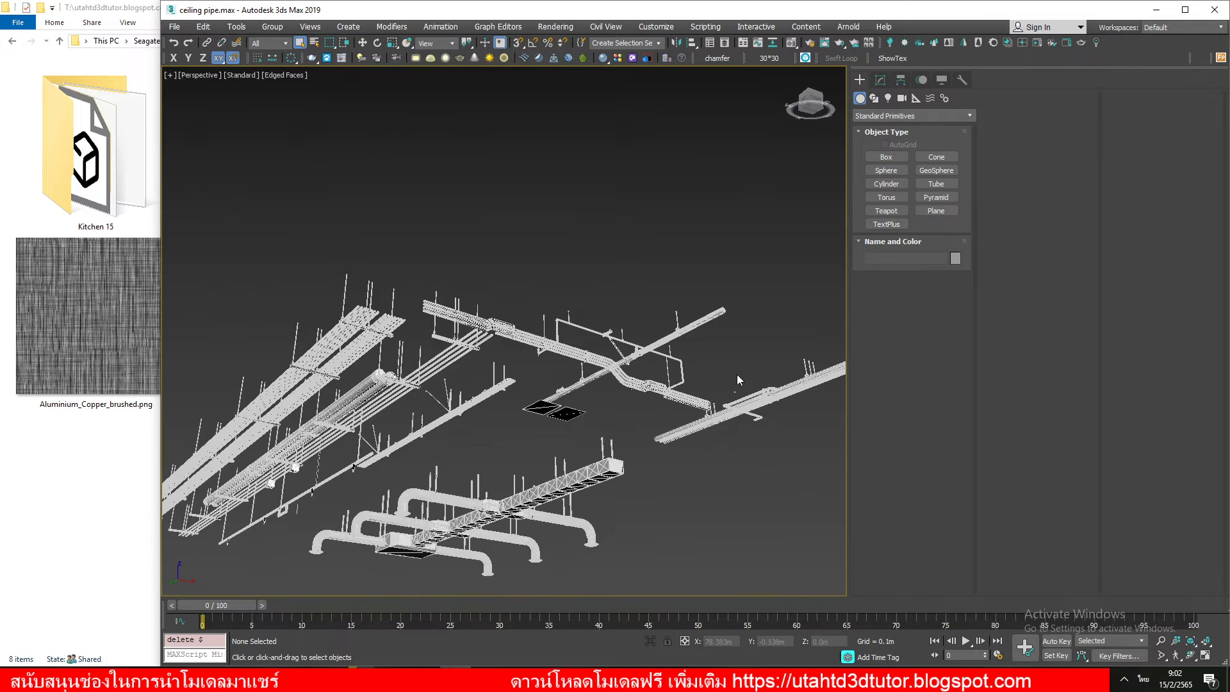
{"action": "scroll", "coordinate": [736, 380], "scroll_direction": "up", "scroll_amount": 2}
{"action": "scroll", "coordinate": [704, 345], "scroll_direction": "up", "scroll_amount": 2}
{"action": "left_click", "coordinate": [686, 310]}
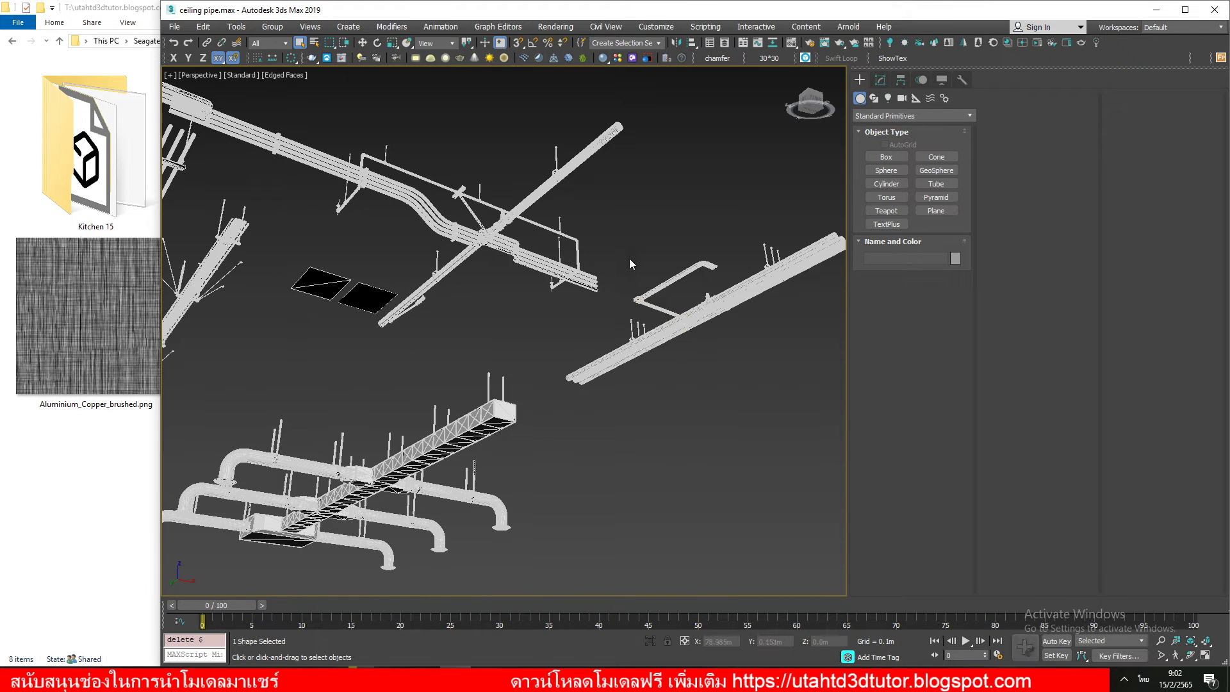
{"action": "left_click", "coordinate": [632, 262]}
{"action": "key", "text": "z"}
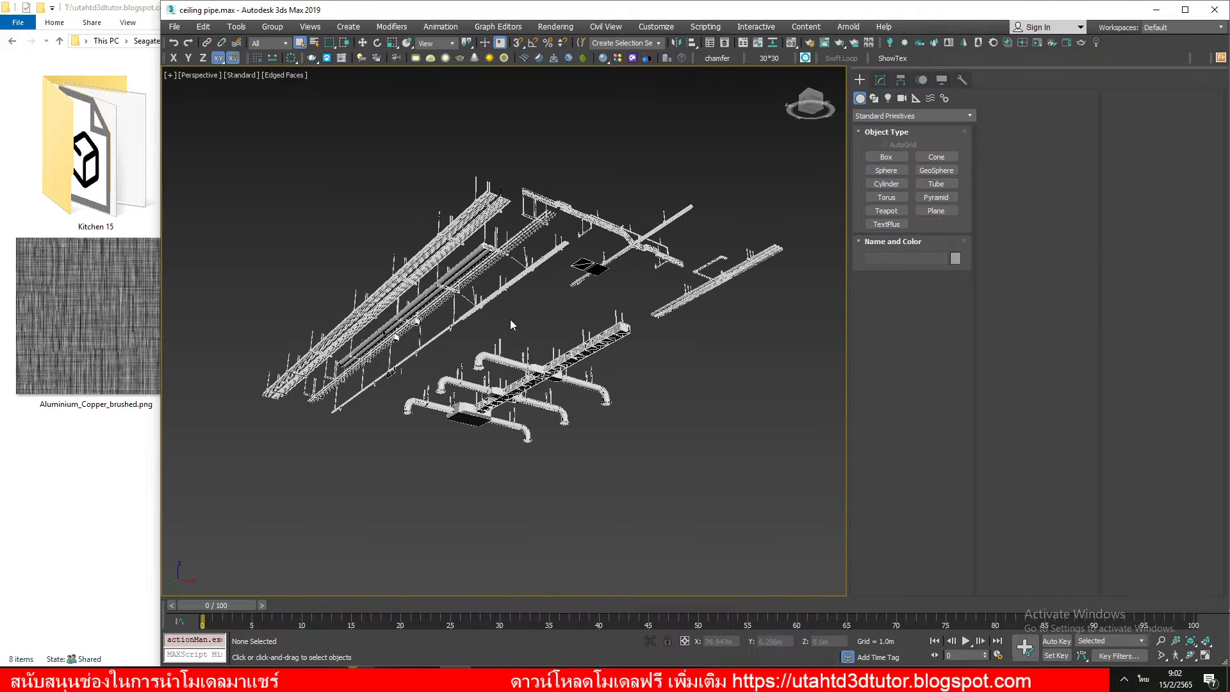
Copy the Model Share folder's address from Explorer and return to a maximized 3ds Max window.
{"action": "left_click", "coordinate": [95, 509]}
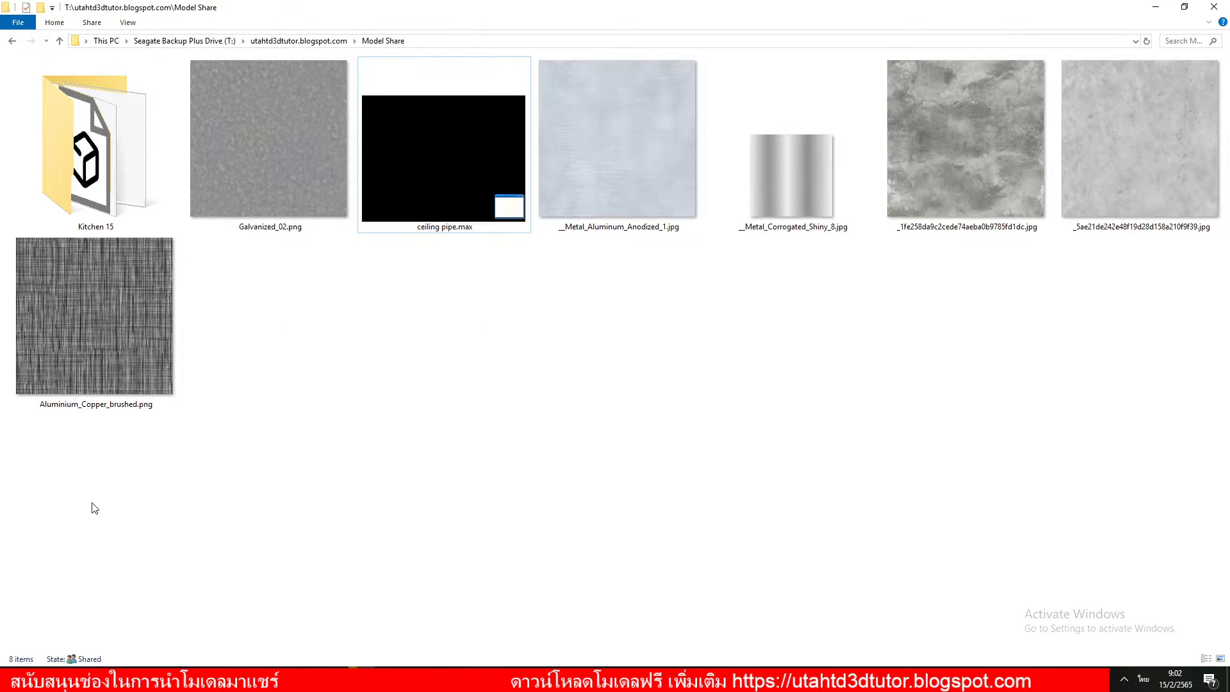
{"action": "left_click", "coordinate": [453, 43]}
{"action": "right_click", "coordinate": [452, 43]}
{"action": "left_click", "coordinate": [500, 84]}
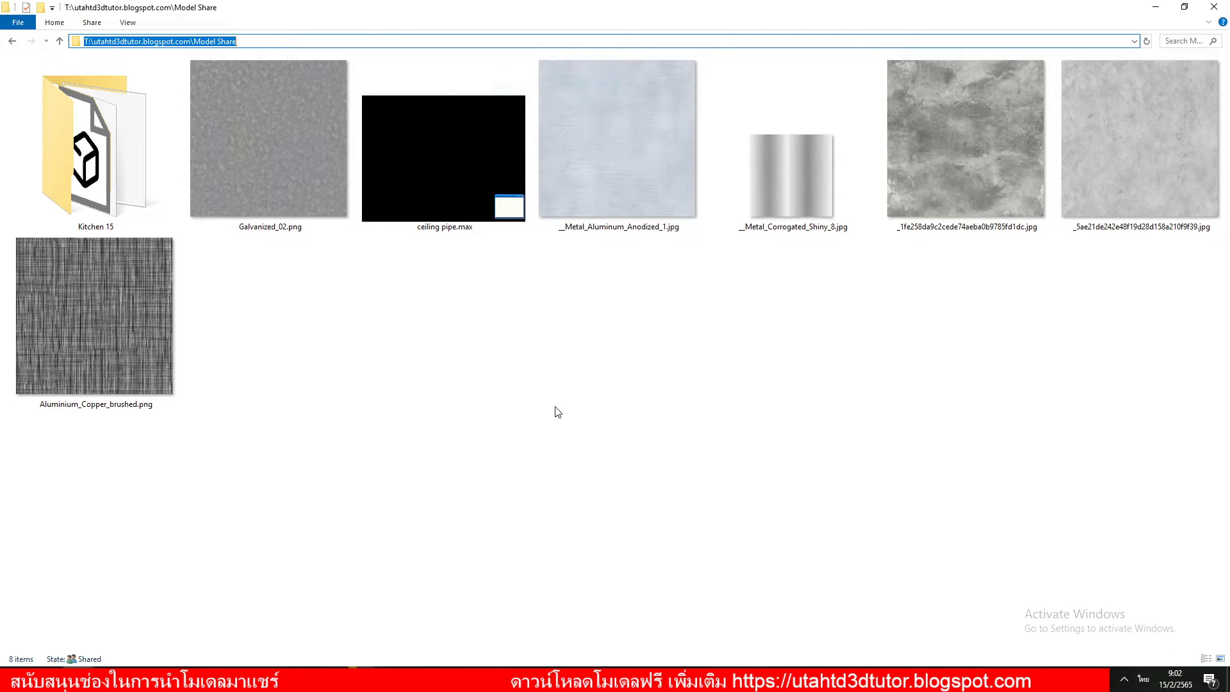
{"action": "left_click", "coordinate": [557, 411]}
{"action": "left_click", "coordinate": [497, 678]}
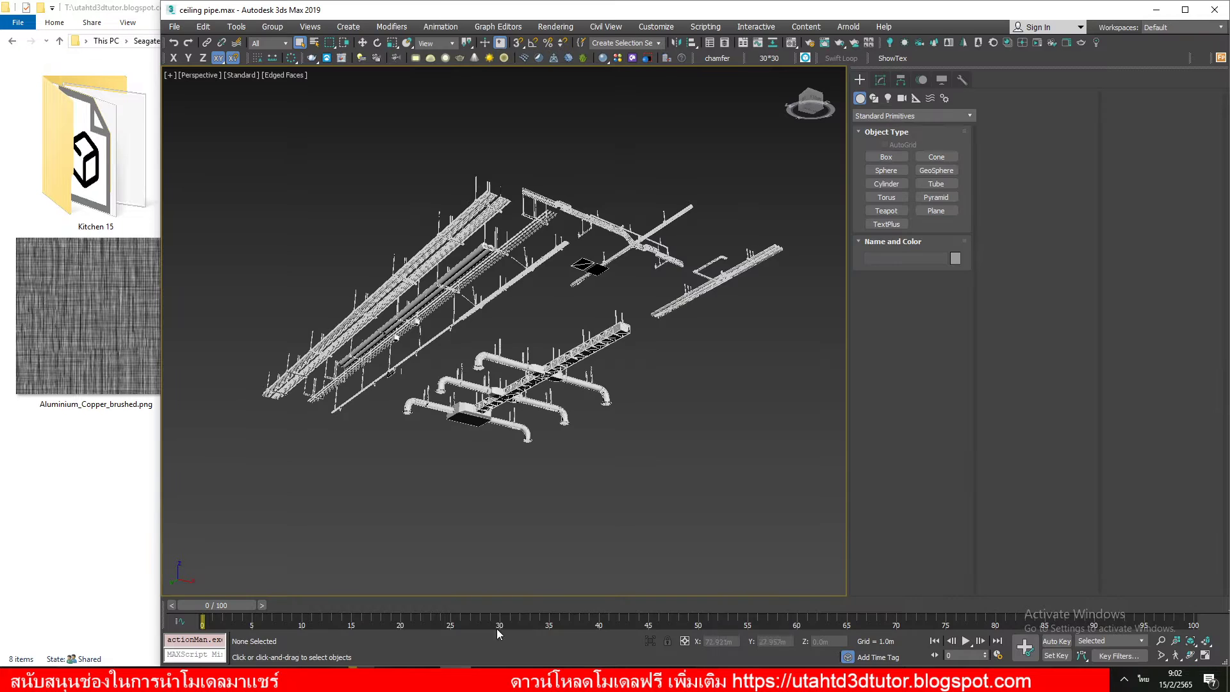
{"action": "double_click", "coordinate": [433, 14]}
In Asset Tracking, set the path of all six texture maps to the Model Share folder.
{"action": "key", "text": "shift+t"}
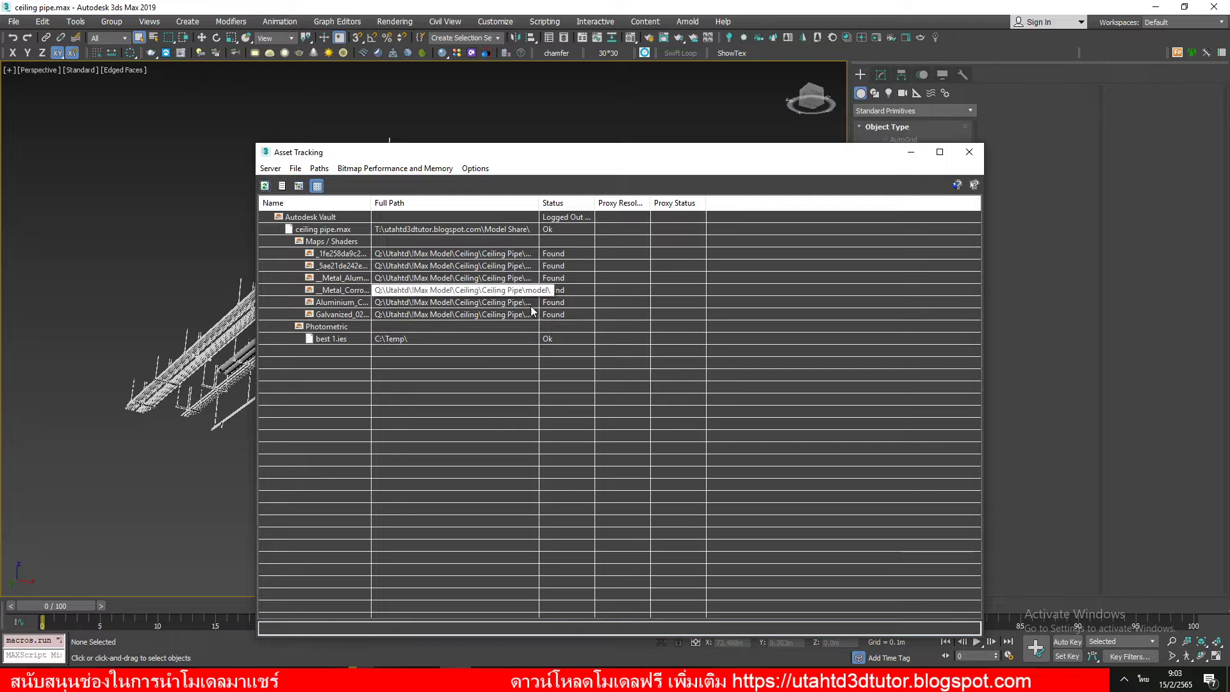
{"action": "left_click", "coordinate": [398, 315]}
{"action": "left_click", "coordinate": [397, 254], "text": "shift"}
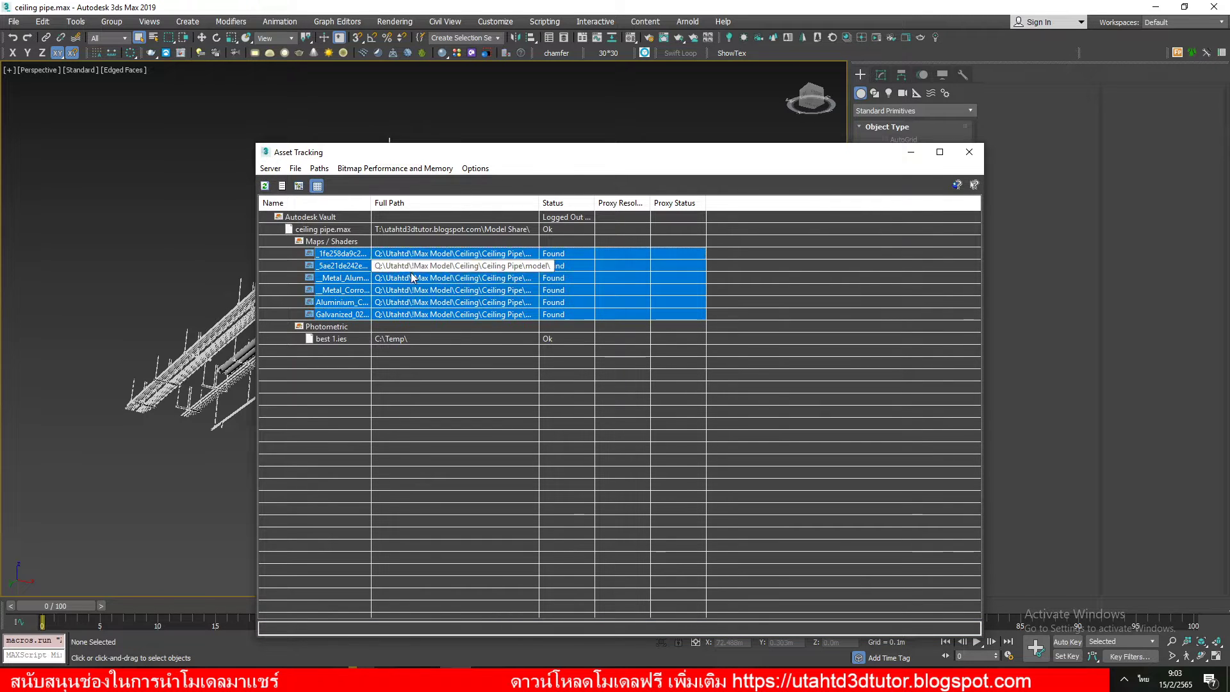
{"action": "right_click", "coordinate": [419, 274]}
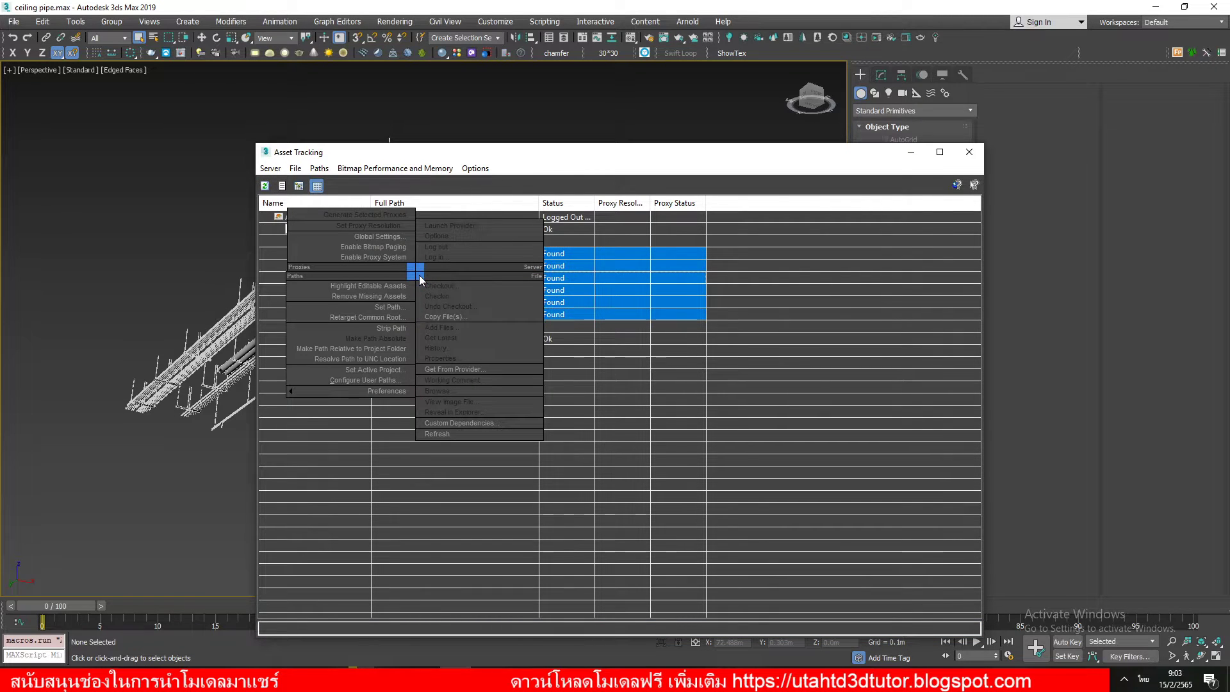
{"action": "left_click", "coordinate": [382, 307]}
{"action": "left_click", "coordinate": [539, 363]}
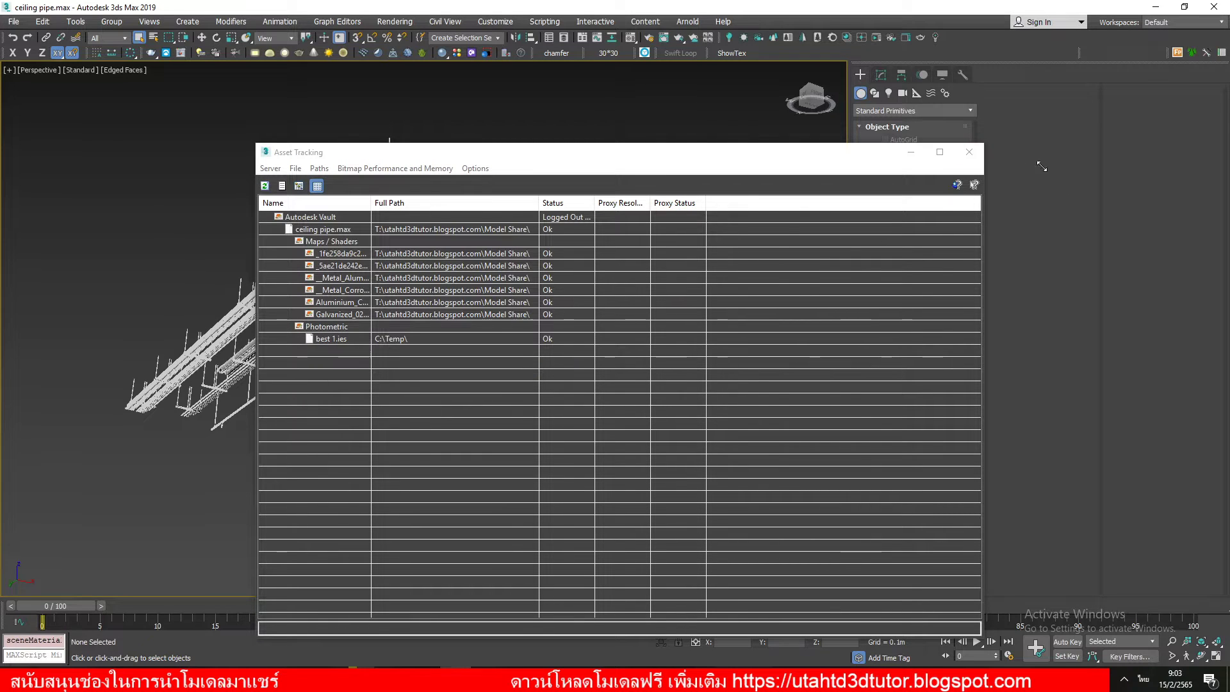
{"action": "left_click", "coordinate": [968, 152]}
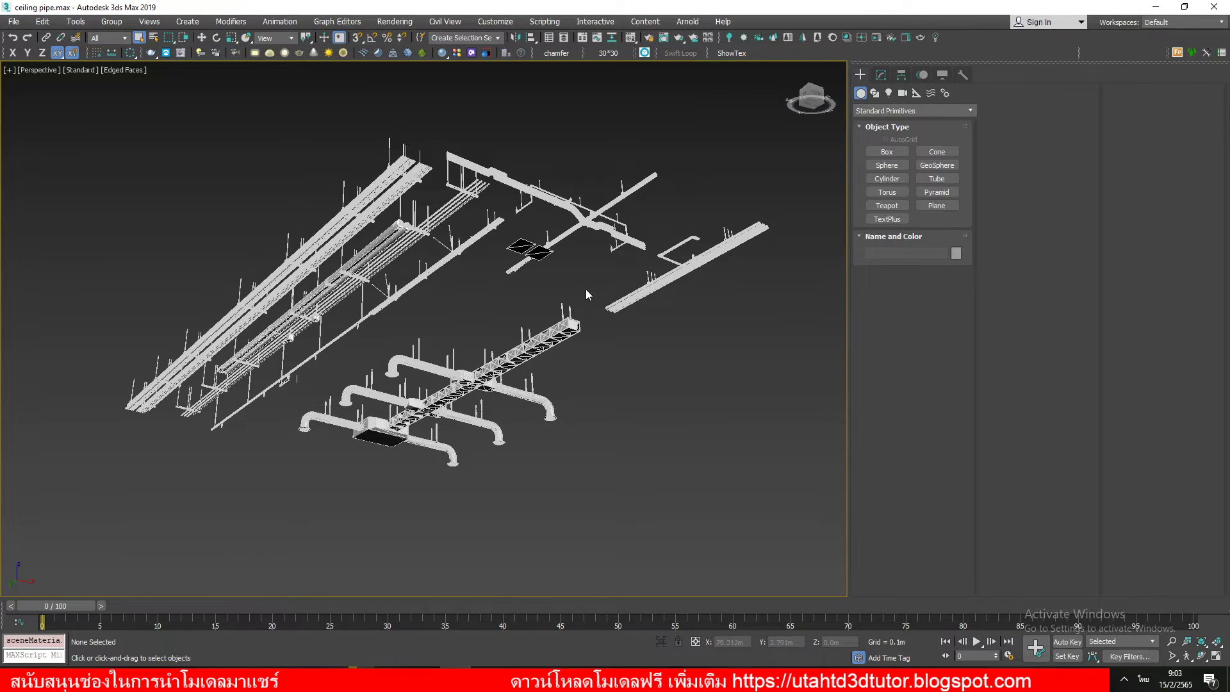
{"action": "scroll", "coordinate": [509, 294], "scroll_direction": "up", "scroll_amount": 5}
{"action": "scroll", "coordinate": [379, 273], "scroll_direction": "down", "scroll_amount": 4}
{"action": "scroll", "coordinate": [415, 293], "scroll_direction": "up", "scroll_amount": 2}
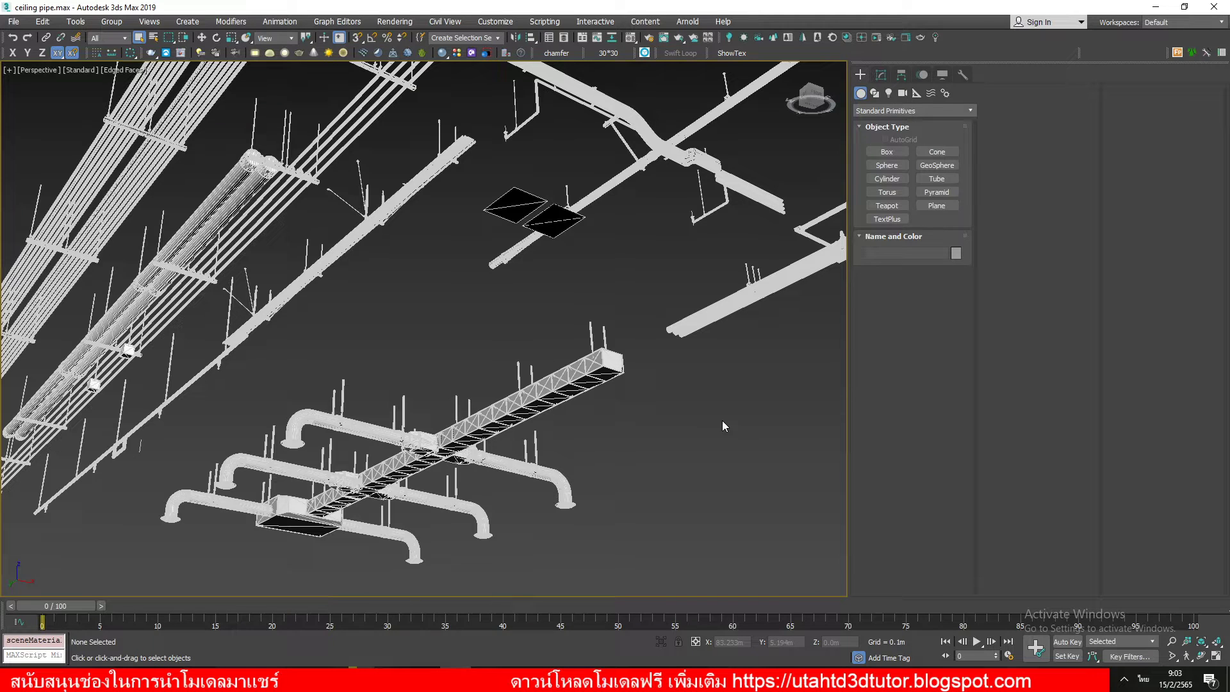
{"action": "middle_click_drag", "start_coordinate": [526, 190], "coordinate": [567, 208]}
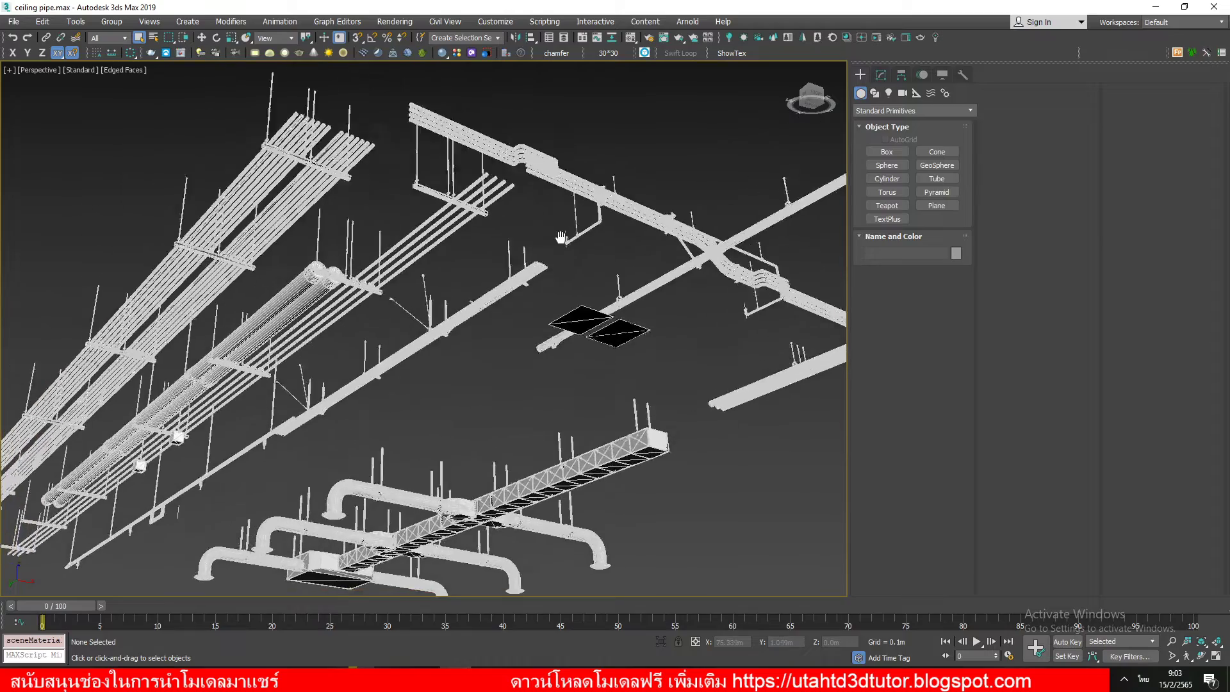
{"action": "scroll", "coordinate": [311, 242], "scroll_direction": "up", "scroll_amount": 2}
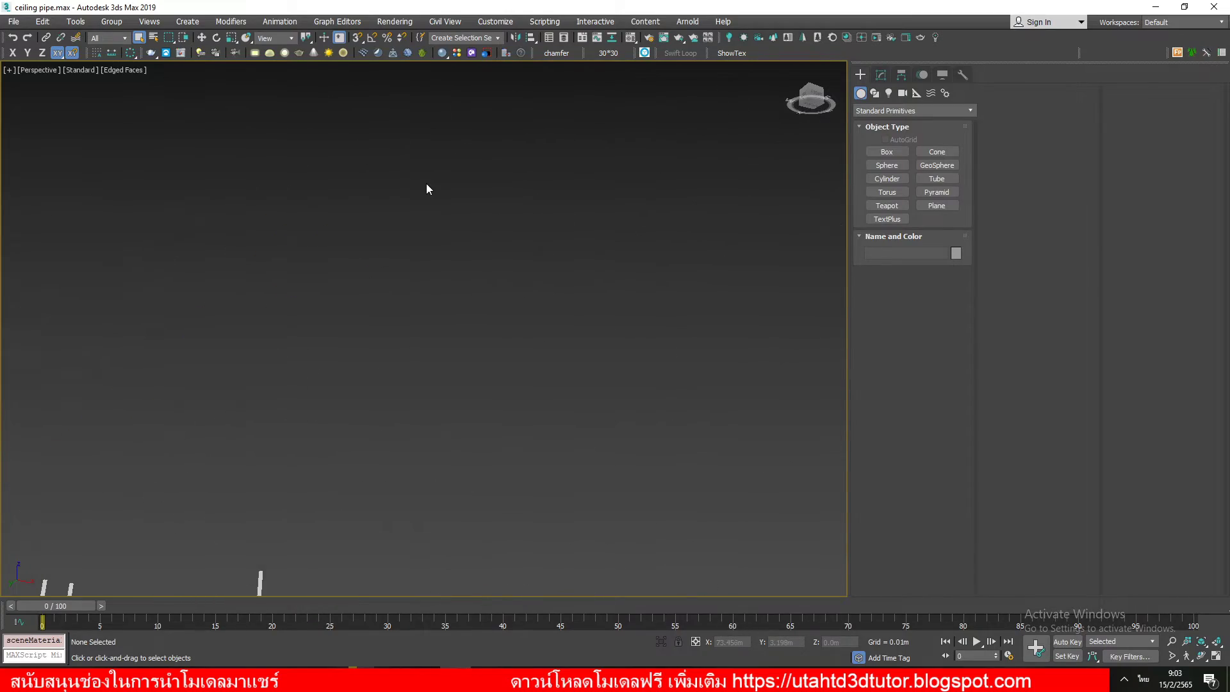
{"action": "scroll", "coordinate": [426, 183], "scroll_direction": "down", "scroll_amount": 3}
{"action": "scroll", "coordinate": [488, 219], "scroll_direction": "down", "scroll_amount": 2}
{"action": "mouse_move", "coordinate": [503, 226]}
{"action": "middle_mouse_down"}
{"action": "mouse_move", "coordinate": [522, 253]}
{"action": "mouse_move", "coordinate": [514, 264]}
{"action": "middle_mouse_up"}
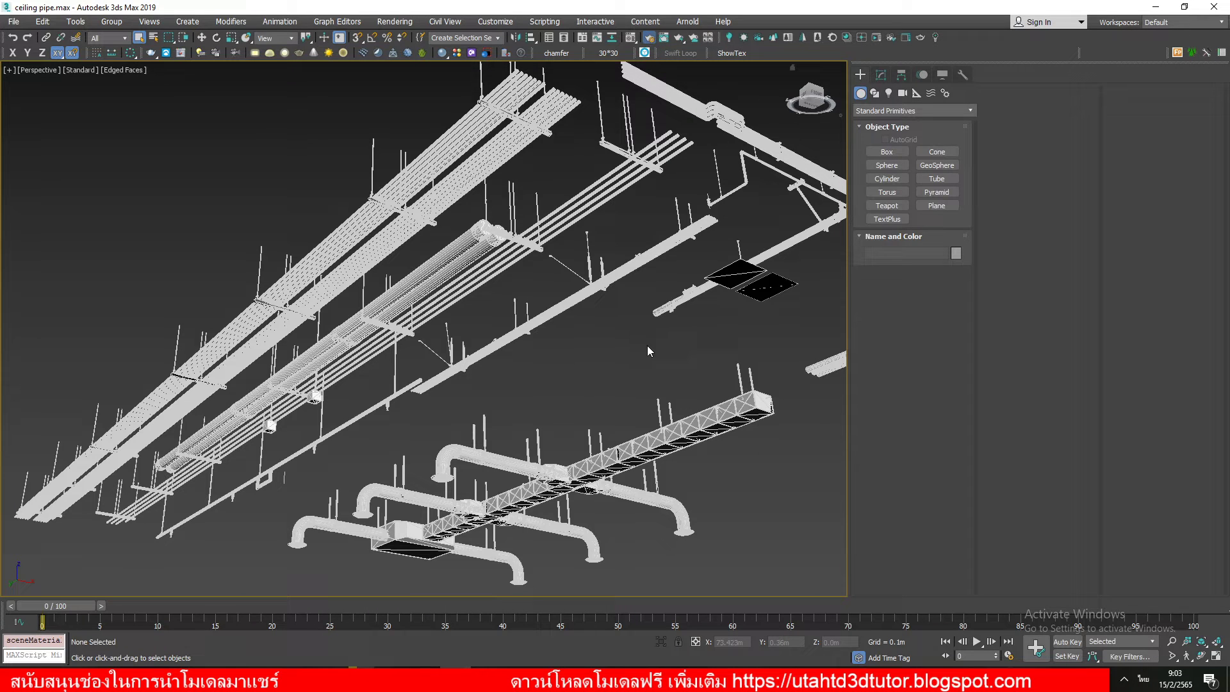
Load every category of the 'test render vray 2022+hdri environment+bg' render preset.
{"action": "key", "text": "F10"}
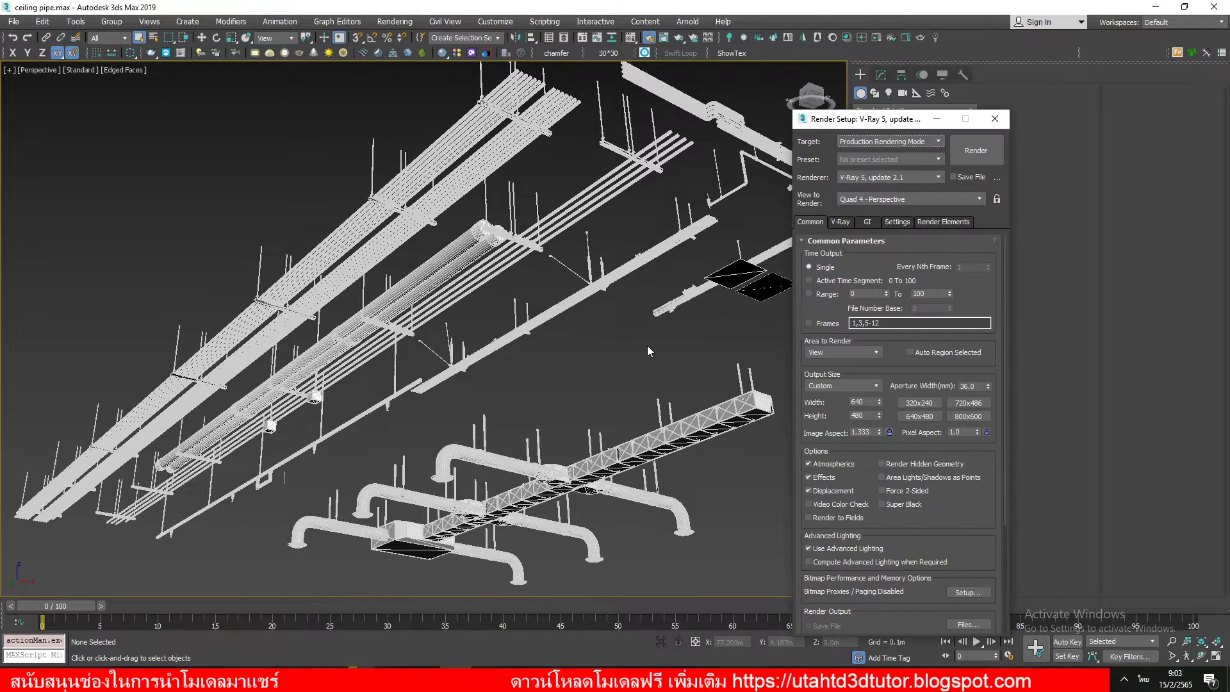
{"action": "left_click", "coordinate": [868, 158]}
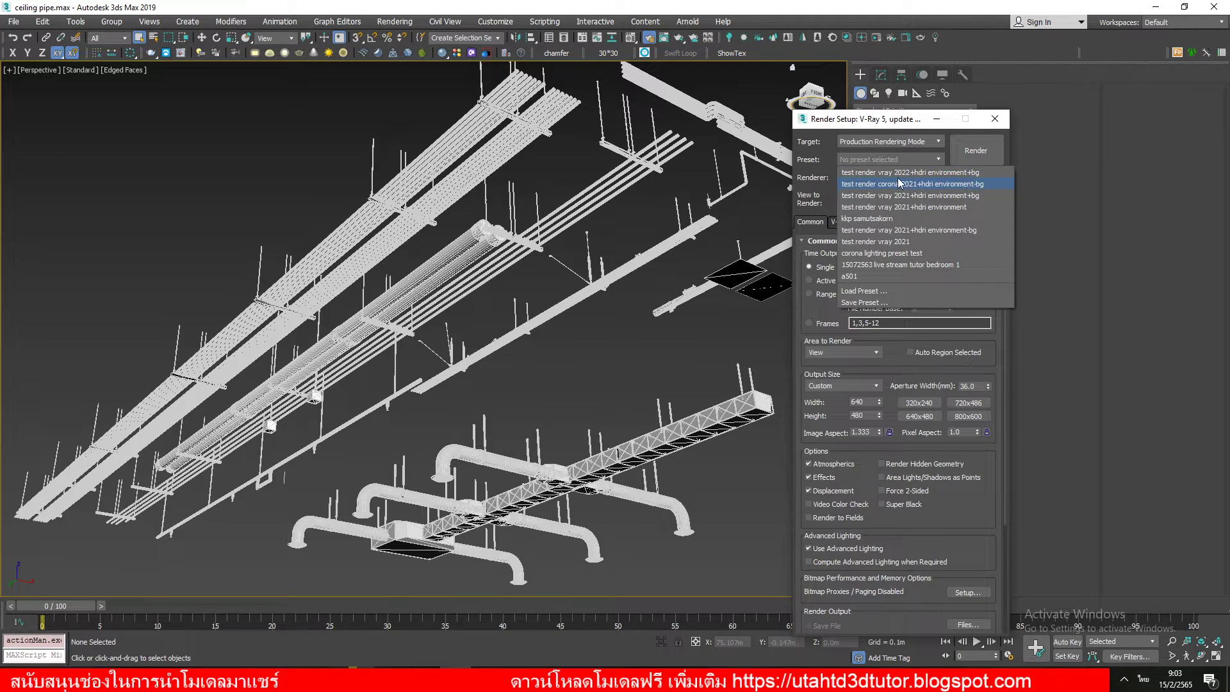
{"action": "left_click", "coordinate": [917, 172]}
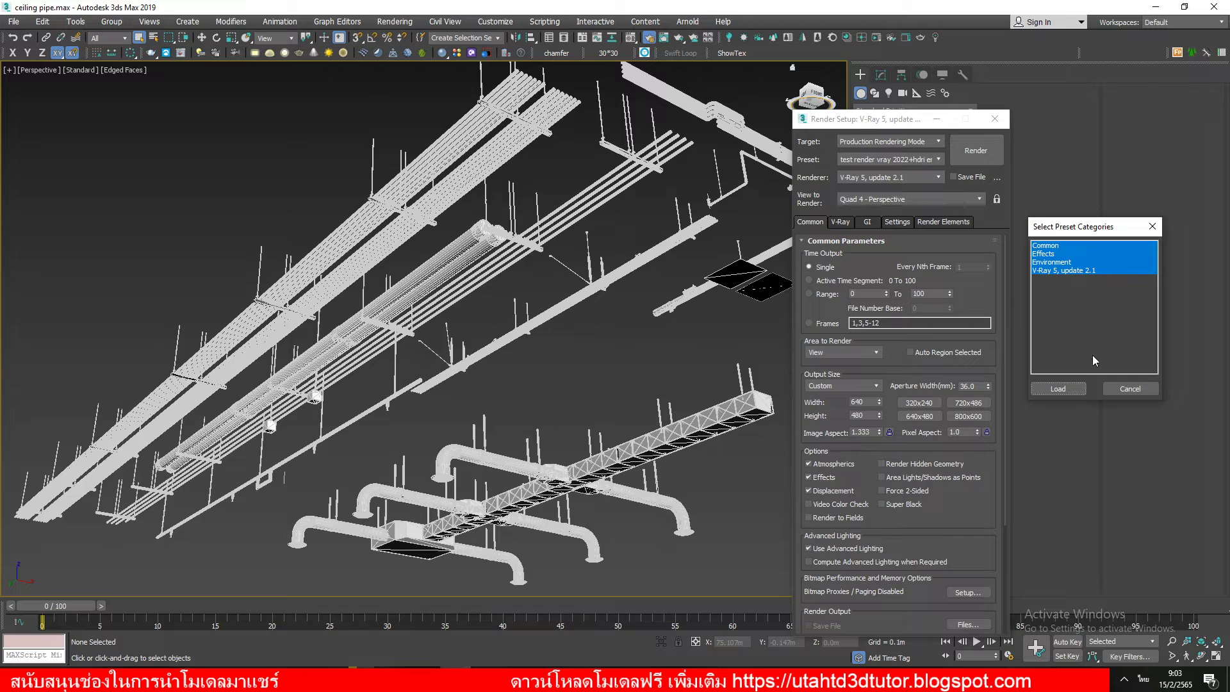
{"action": "key", "text": "Return"}
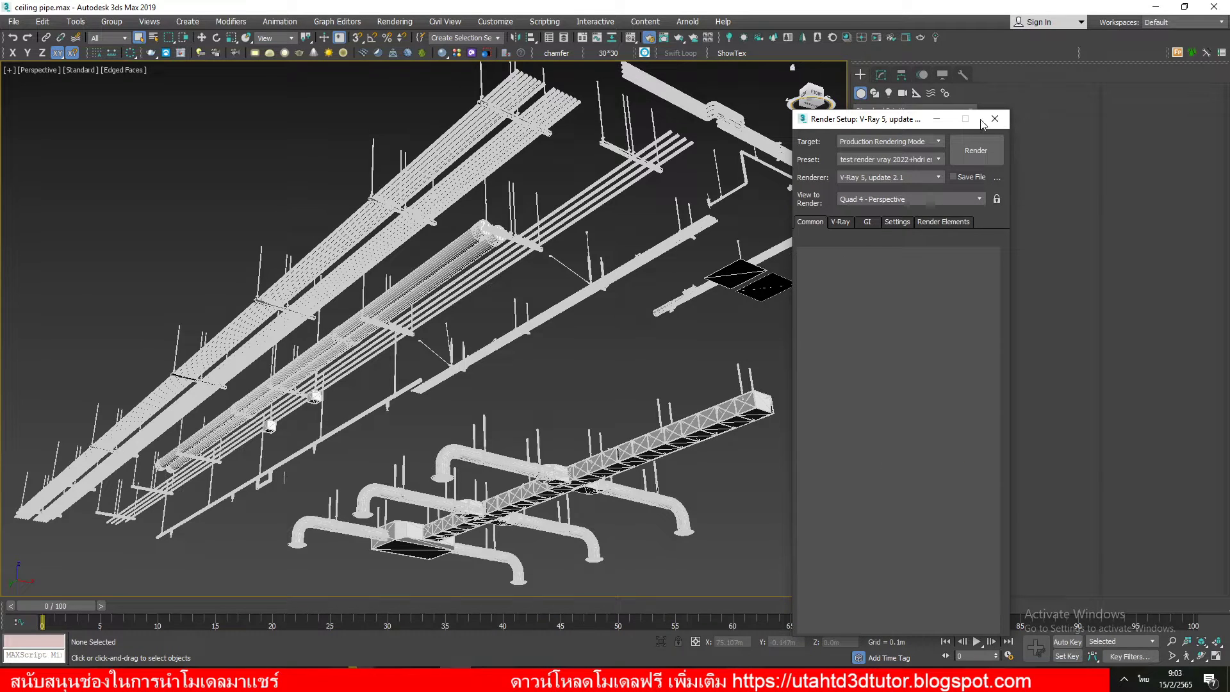
{"action": "key", "text": "F10"}
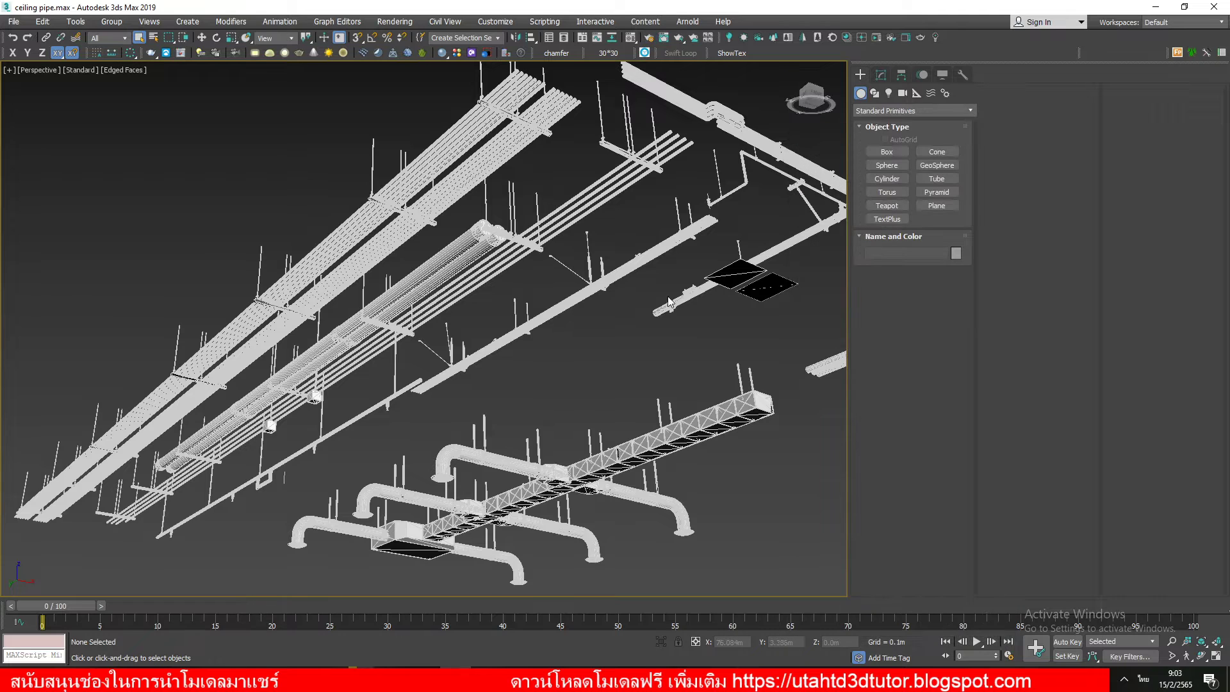
Draw a box in the top view covering the whole pipe layout, then frame it in front view.
{"action": "key", "text": "t"}
{"action": "left_click", "coordinate": [886, 152]}
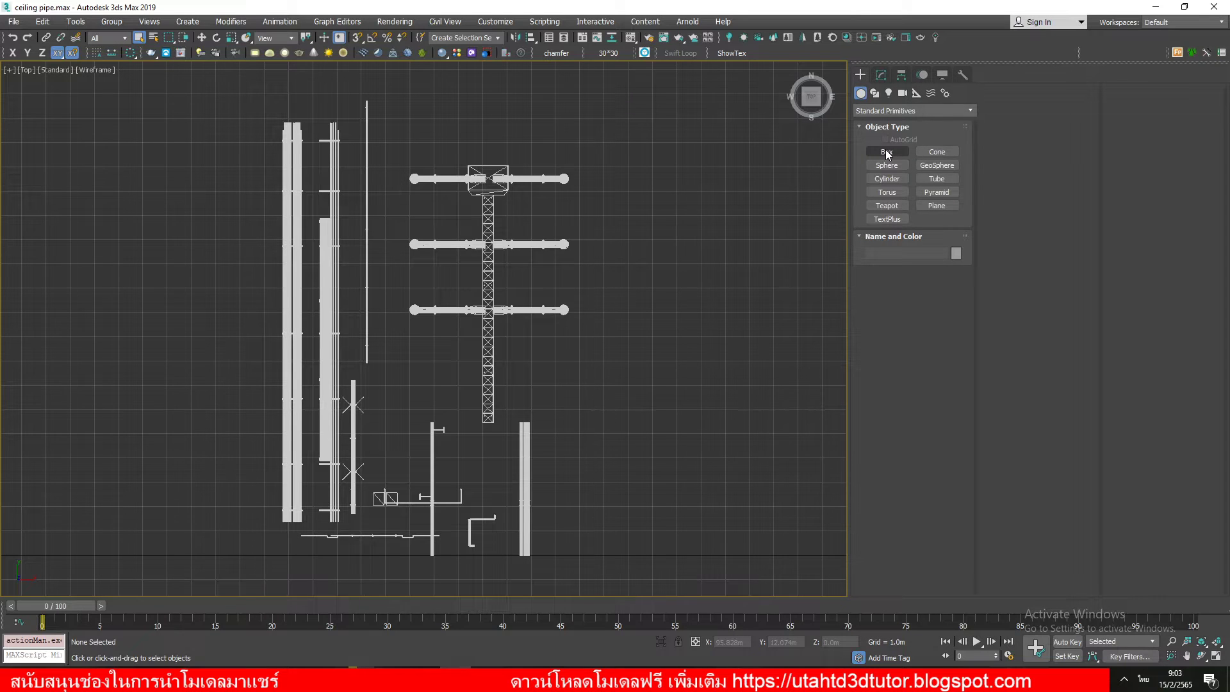
{"action": "scroll", "coordinate": [432, 272], "scroll_direction": "down", "scroll_amount": 2}
{"action": "left_click_drag", "start_coordinate": [283, 164], "coordinate": [578, 480]}
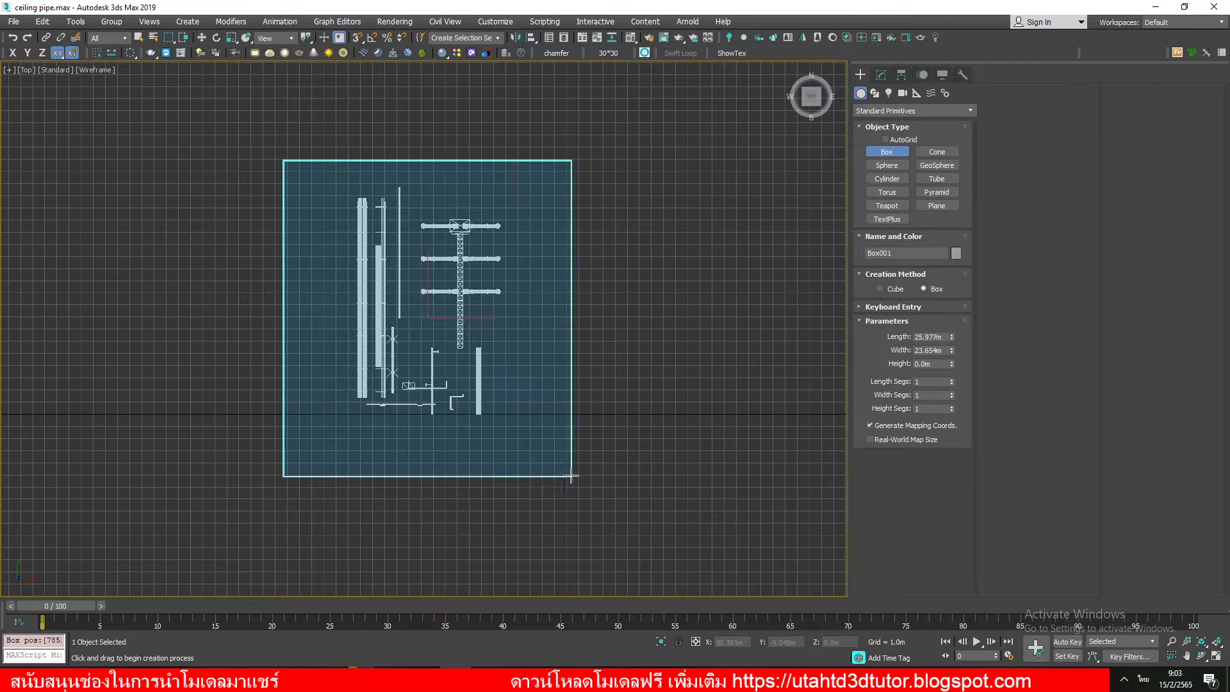
{"action": "left_click", "coordinate": [577, 323]}
{"action": "key", "text": "f"}
{"action": "key", "text": "z"}
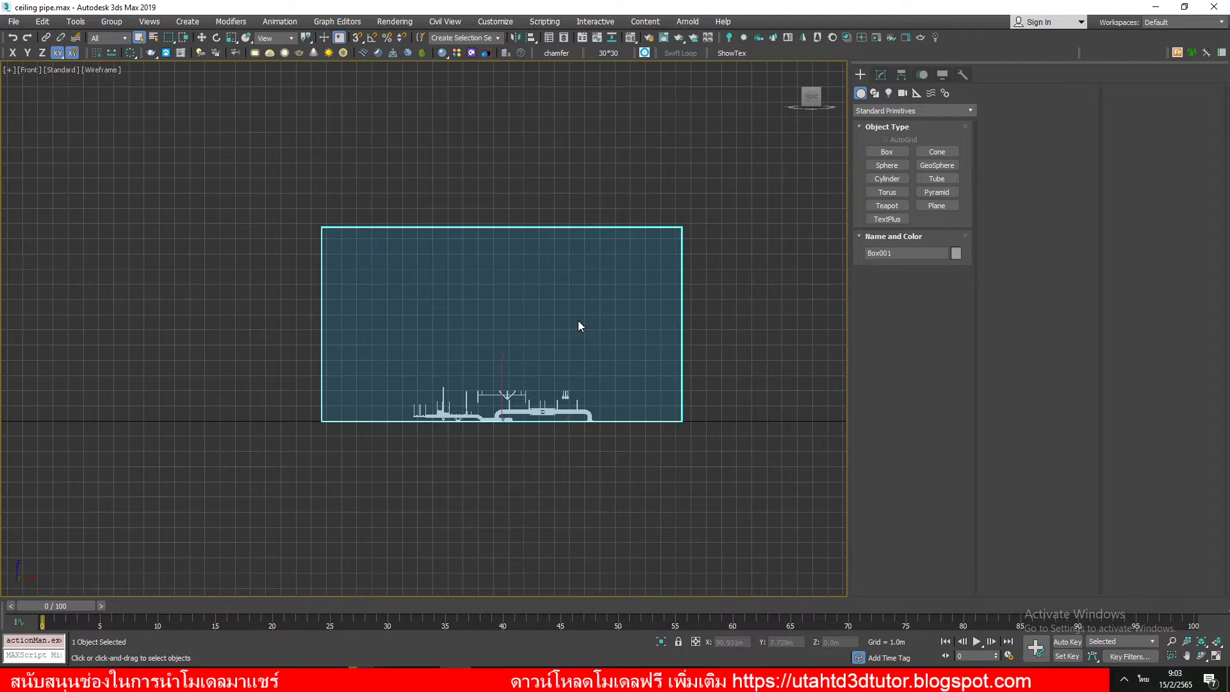
Hide the front-view grid, lower the selected pipes slightly, and select the large room box.
{"action": "key", "text": "w"}
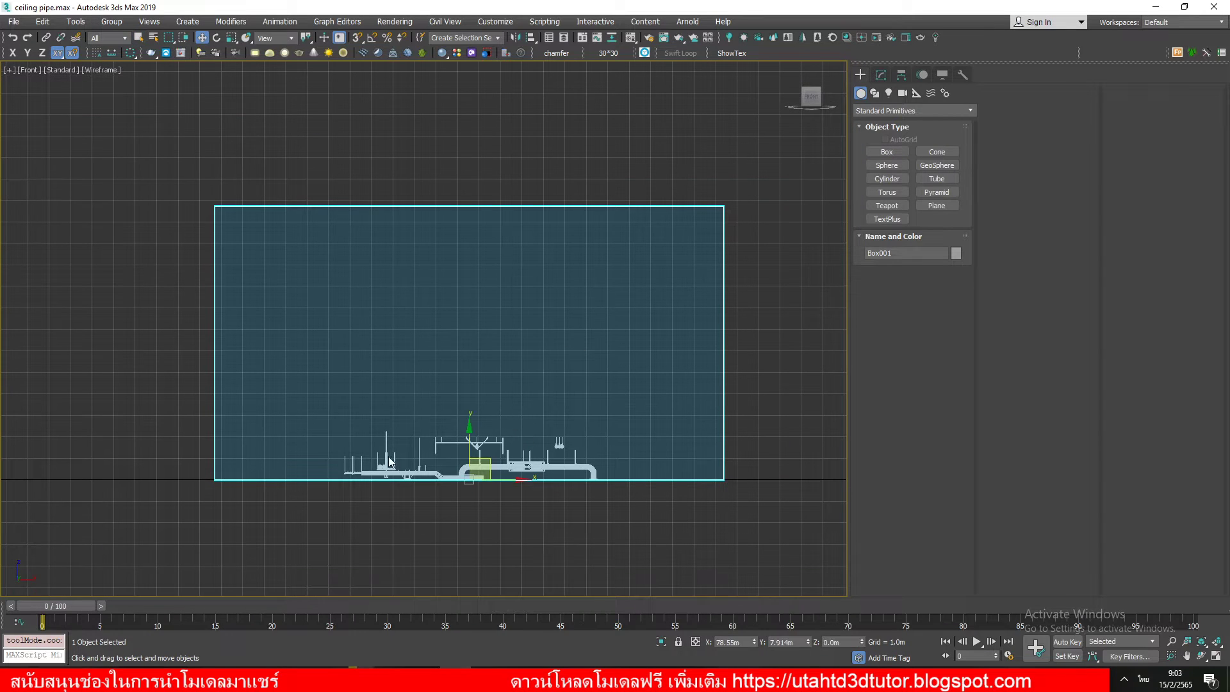
{"action": "left_click", "coordinate": [524, 378]}
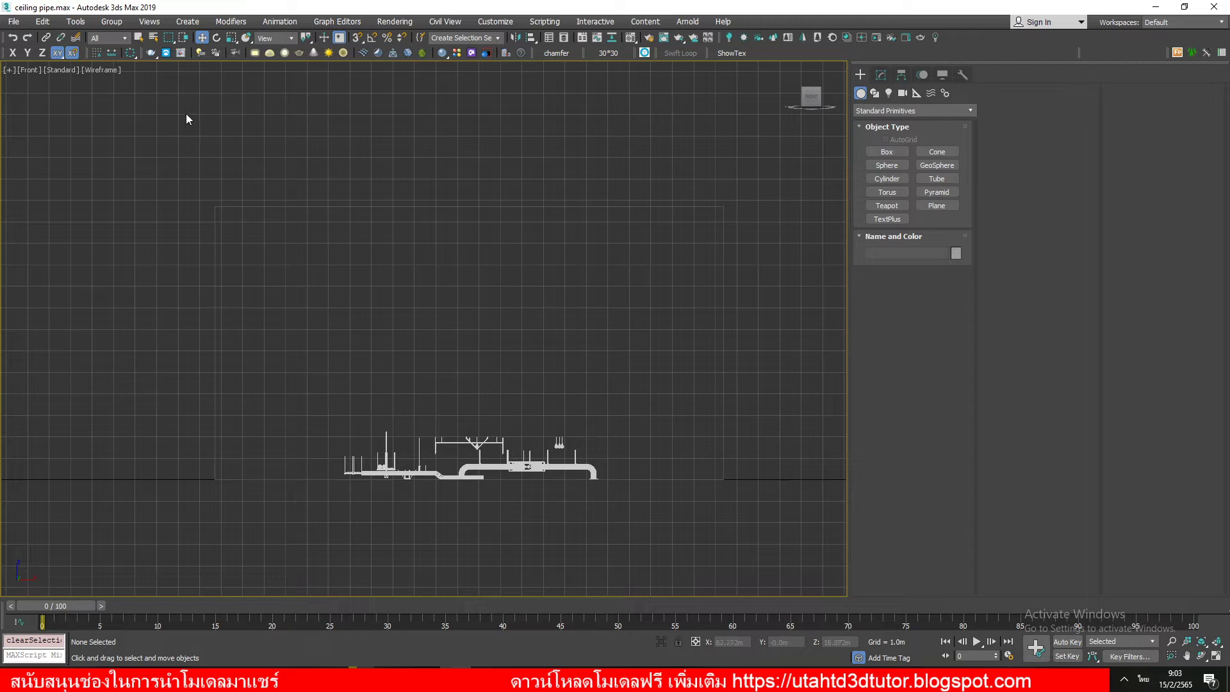
{"action": "left_click", "coordinate": [9, 70]}
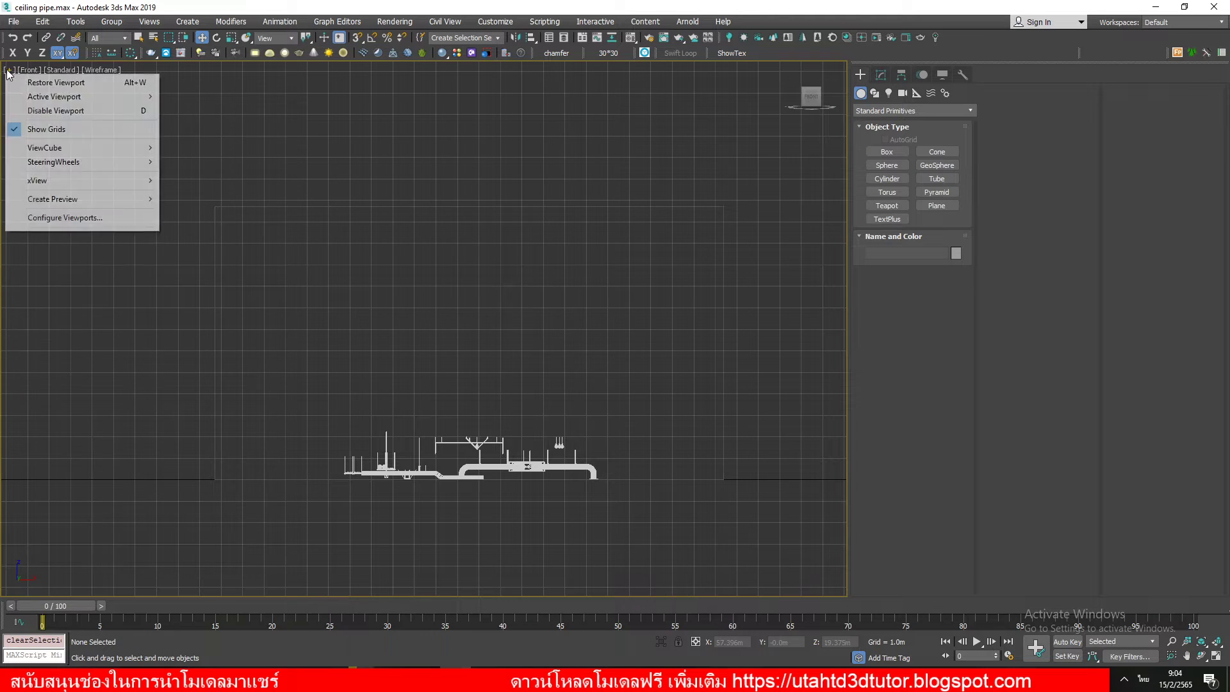
{"action": "left_click", "coordinate": [46, 128]}
{"action": "left_click", "coordinate": [182, 38]}
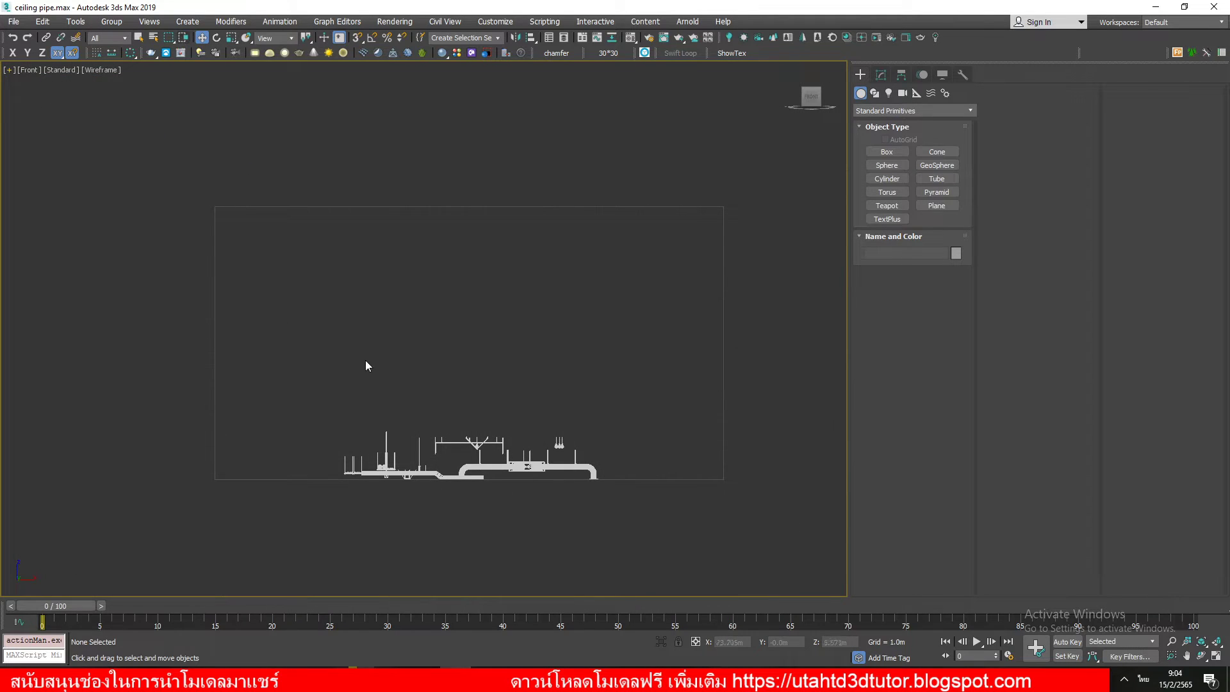
{"action": "left_click_drag", "start_coordinate": [677, 567], "coordinate": [662, 567]}
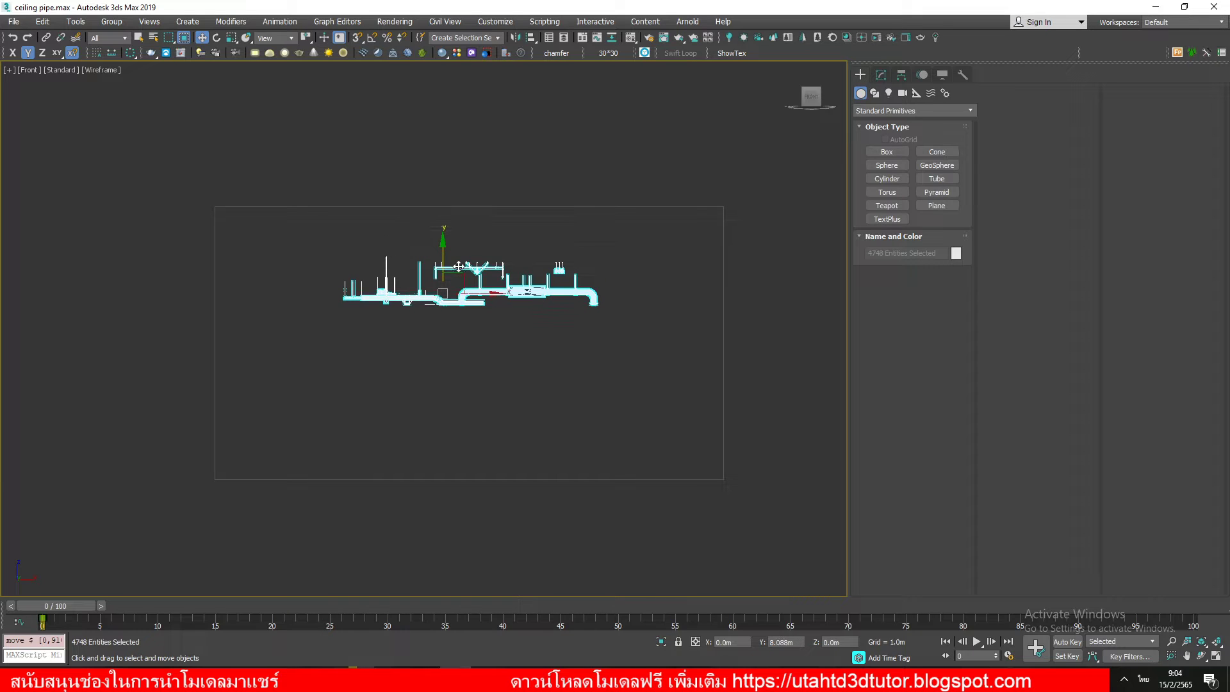
{"action": "left_click_drag", "start_coordinate": [460, 260], "coordinate": [459, 287]}
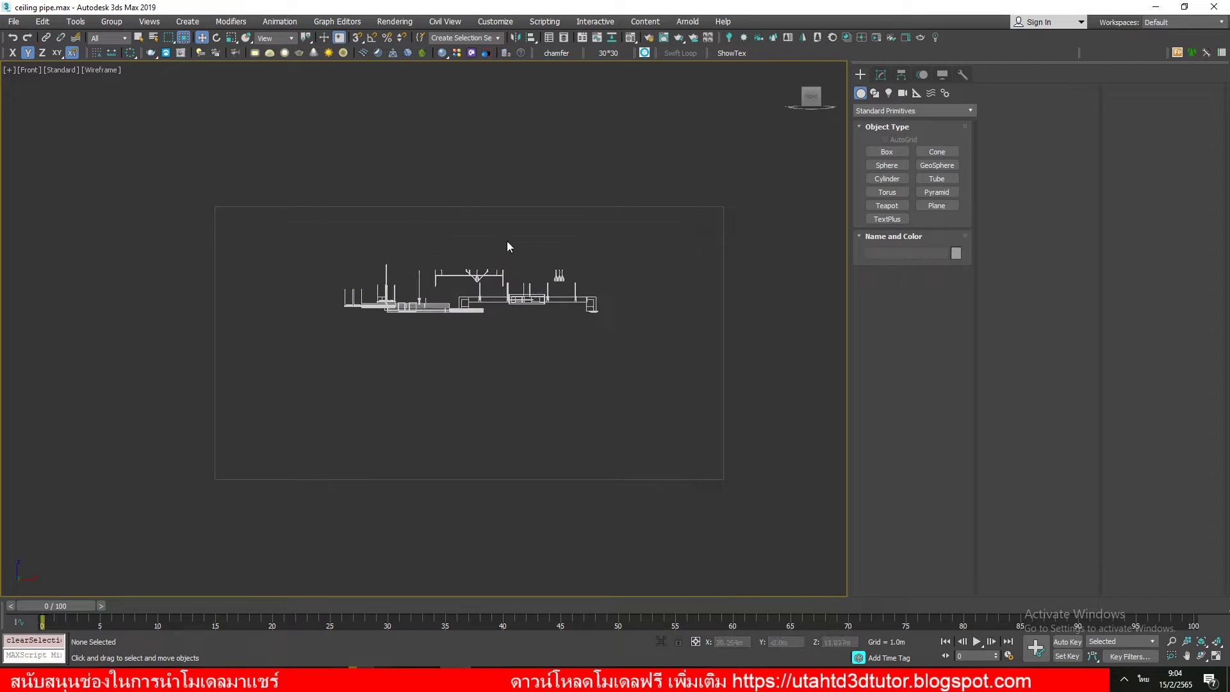
{"action": "left_click", "coordinate": [510, 206]}
Add Edit Poly to the room box and drag its four top vertices down to the pipes' level.
{"action": "left_click", "coordinate": [881, 76]}
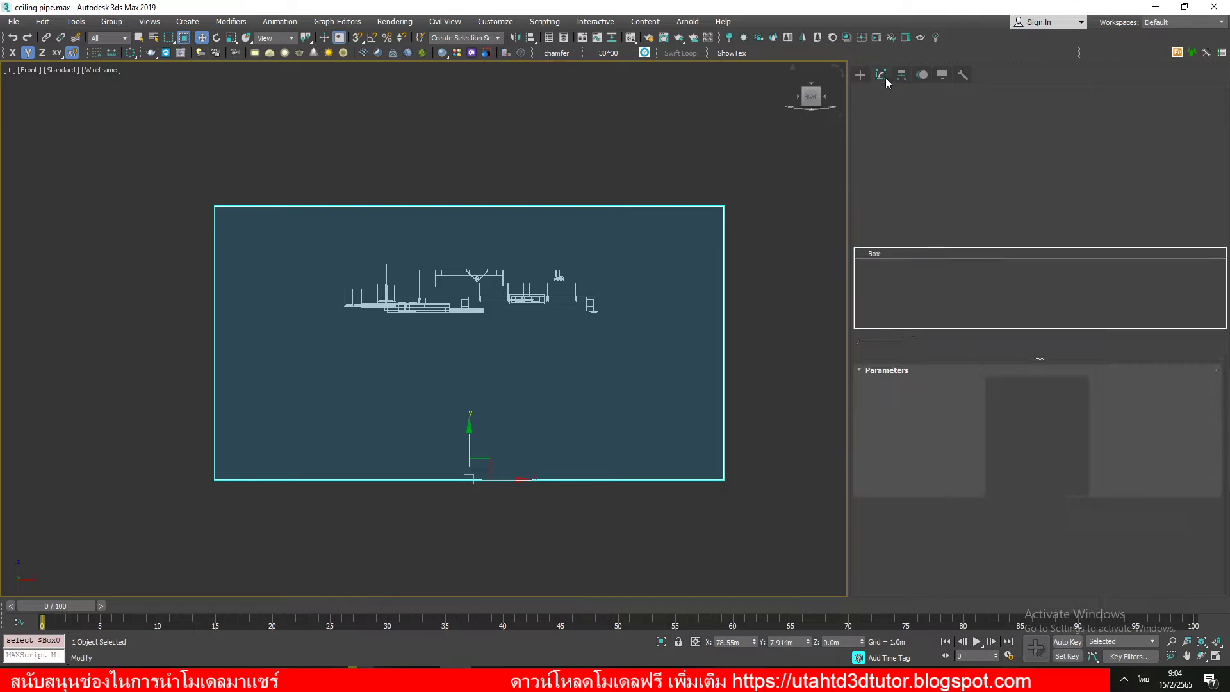
{"action": "left_click", "coordinate": [887, 133]}
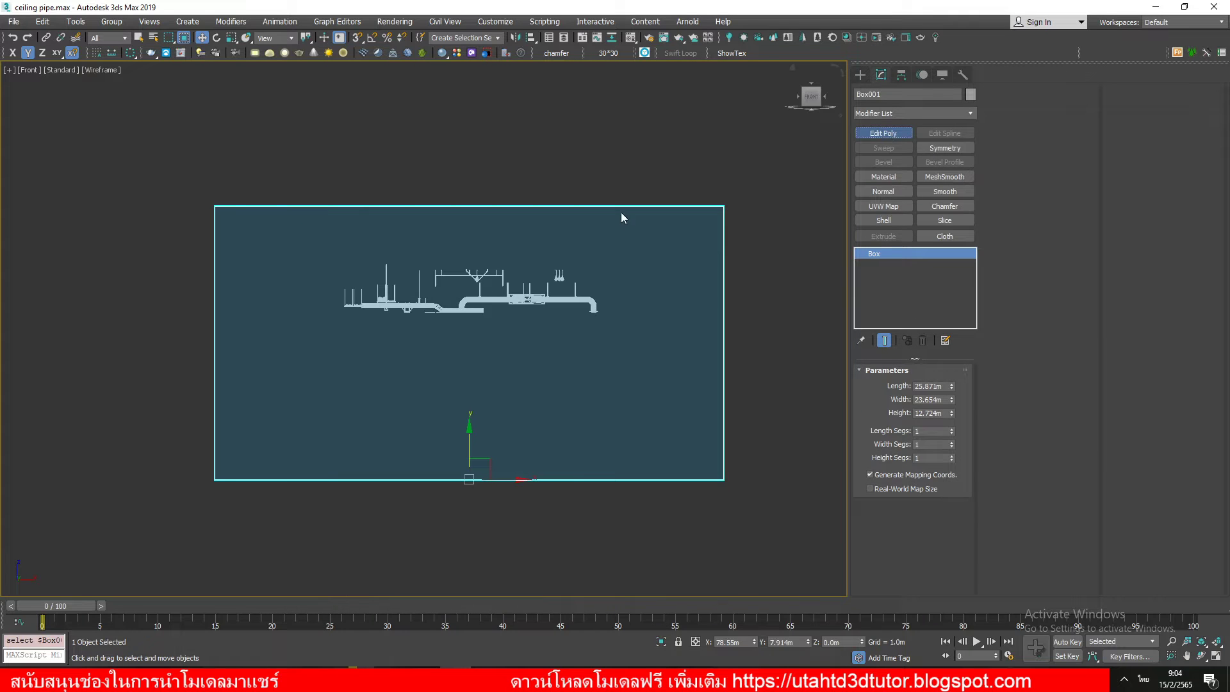
{"action": "left_click", "coordinate": [1004, 107]}
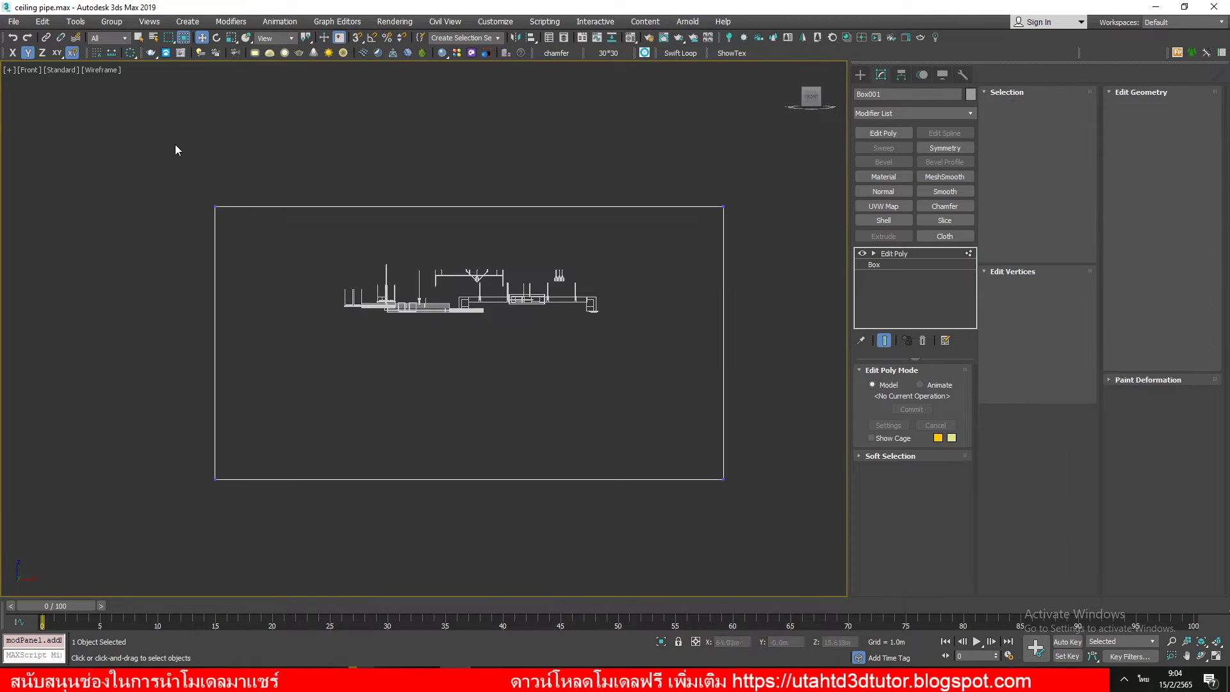
{"action": "left_click_drag", "start_coordinate": [175, 144], "coordinate": [769, 221]}
{"action": "scroll", "coordinate": [442, 224], "scroll_direction": "up", "scroll_amount": 5}
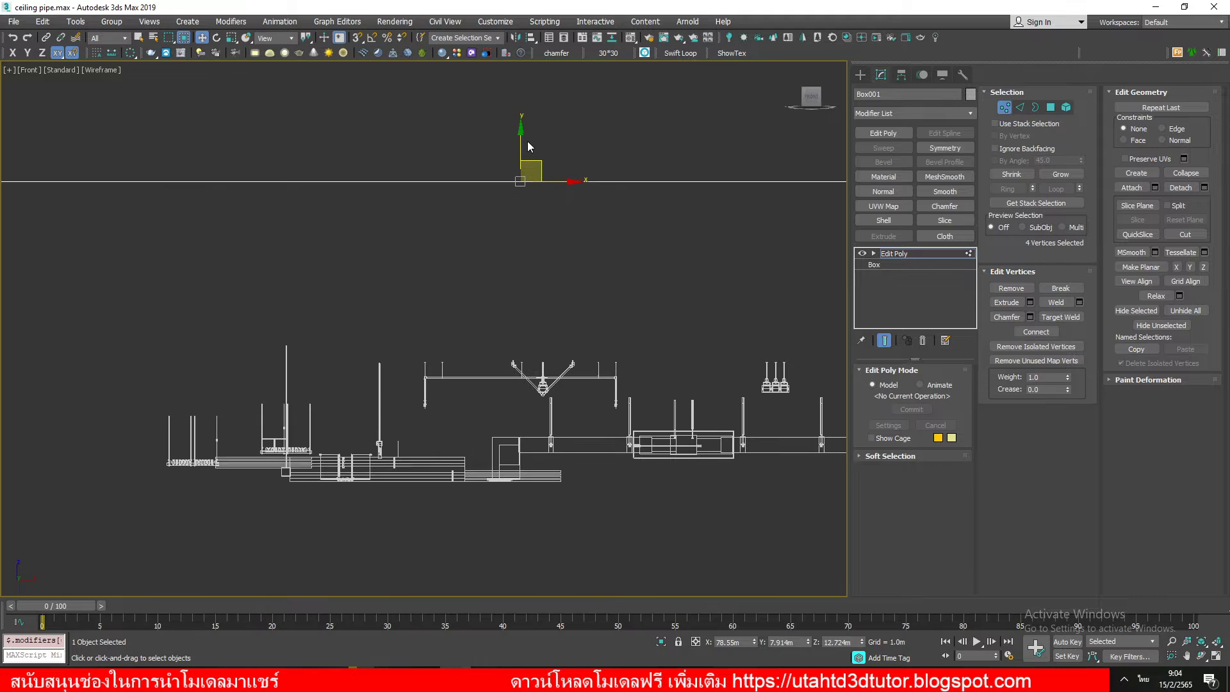
{"action": "mouse_move", "coordinate": [520, 146]}
{"action": "left_mouse_down"}
{"action": "mouse_move", "coordinate": [518, 317]}
{"action": "mouse_move", "coordinate": [596, 324]}
{"action": "left_mouse_up"}
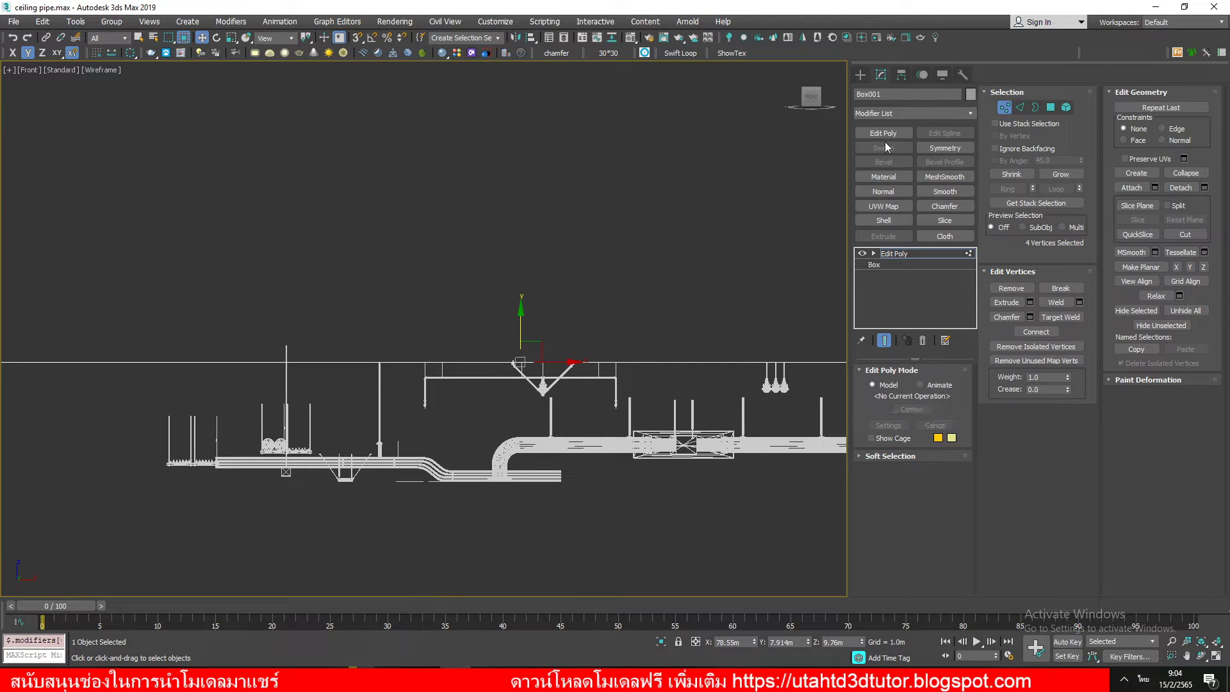
{"action": "left_click", "coordinate": [1004, 107]}
{"action": "scroll", "coordinate": [471, 286], "scroll_direction": "down", "scroll_amount": 3}
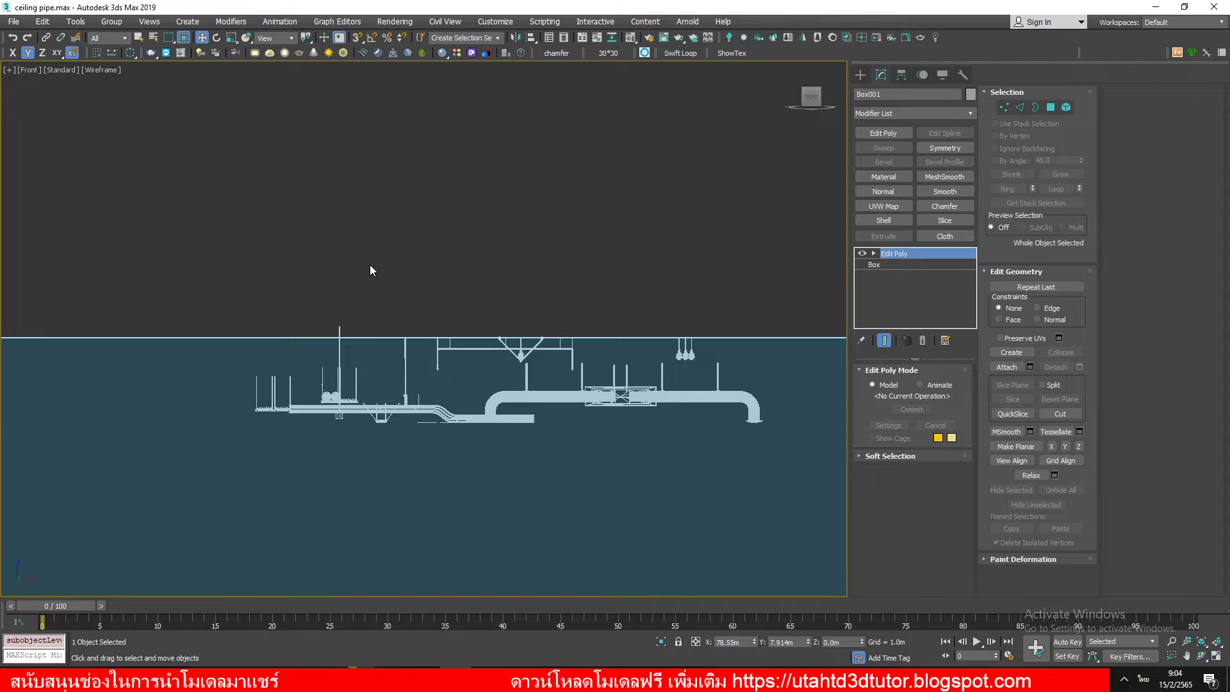
{"action": "key", "text": "p"}
{"action": "scroll", "coordinate": [369, 264], "scroll_direction": "up", "scroll_amount": 3}
{"action": "scroll", "coordinate": [367, 299], "scroll_direction": "down", "scroll_amount": 3}
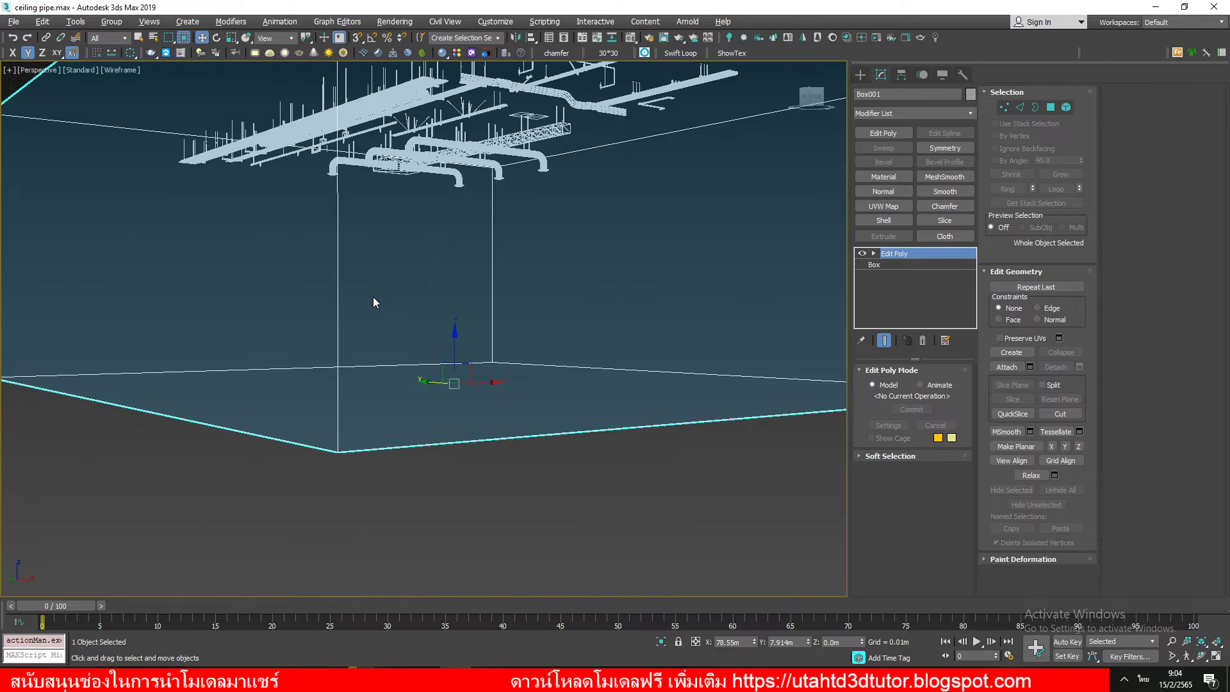
{"action": "middle_click_drag", "start_coordinate": [417, 289], "coordinate": [419, 333], "text": "alt"}
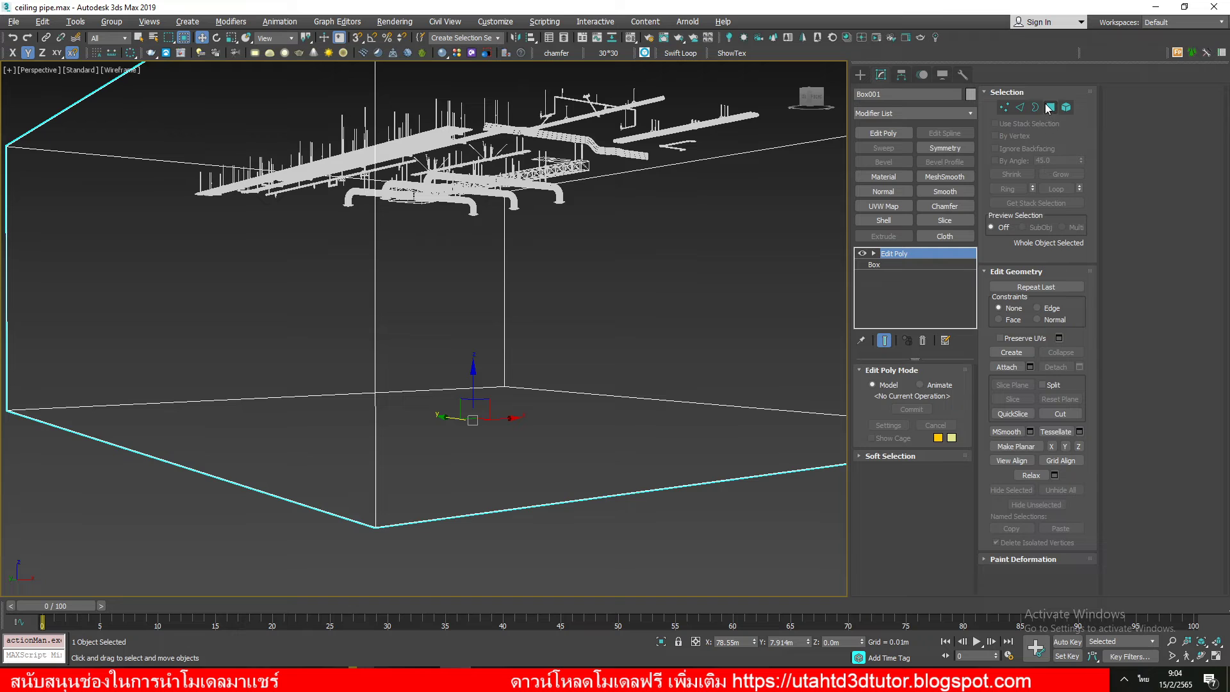
Delete the room box's large left and right wall polygons.
{"action": "key", "text": "F3"}
{"action": "left_click", "coordinate": [1049, 108]}
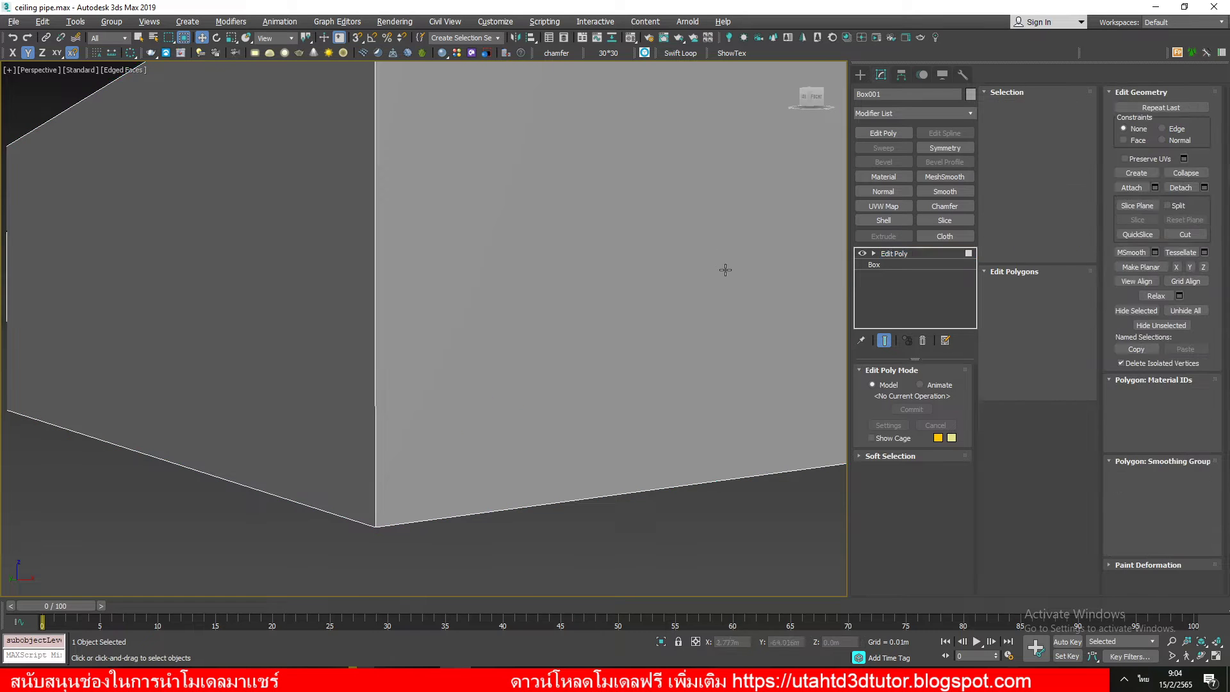
{"action": "left_click", "coordinate": [724, 268]}
{"action": "key", "text": "Delete"}
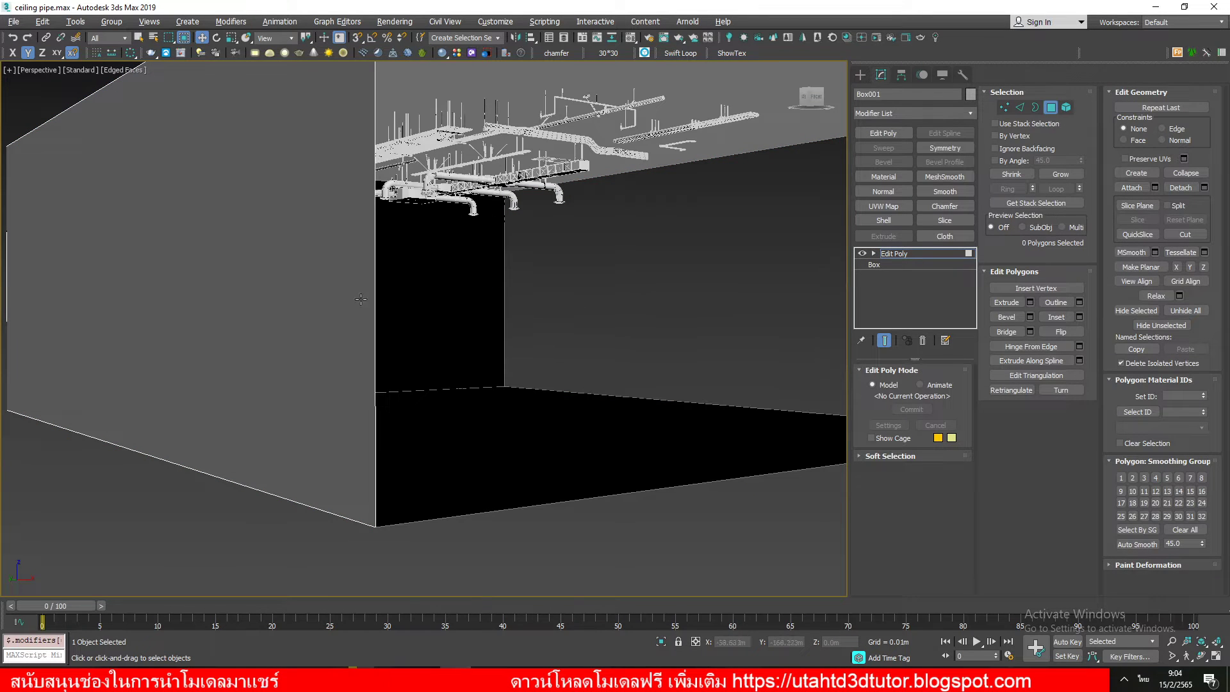
{"action": "left_click", "coordinate": [360, 299]}
{"action": "key", "text": "Delete"}
{"action": "middle_click_drag", "start_coordinate": [562, 289], "coordinate": [1052, 219], "text": "alt"}
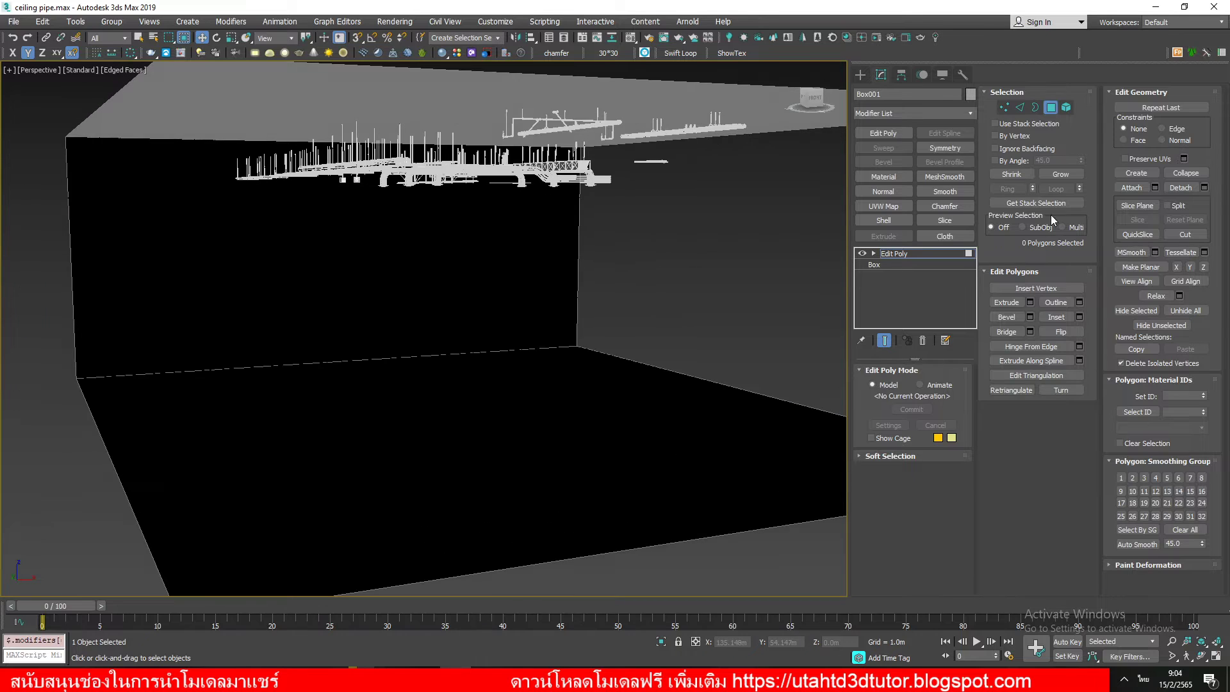
Scale the whole room box wider along the X axis.
{"action": "left_click", "coordinate": [1048, 110]}
{"action": "key", "text": "r"}
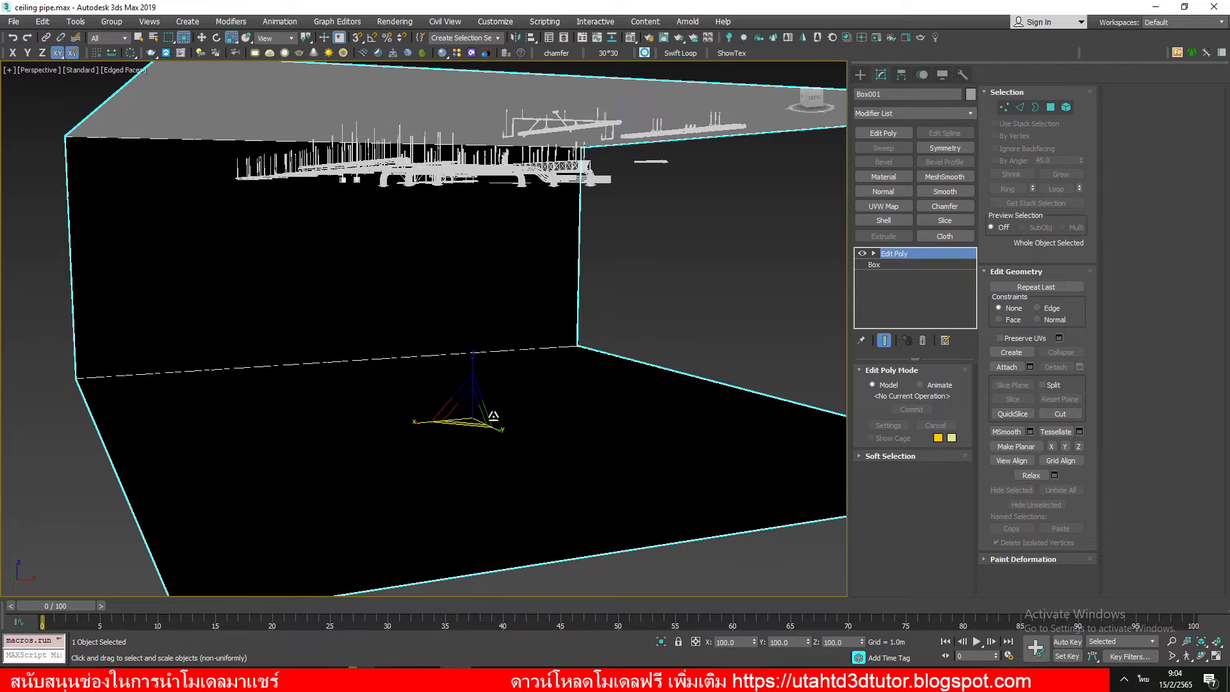
{"action": "left_click_drag", "start_coordinate": [421, 424], "coordinate": [646, 331]}
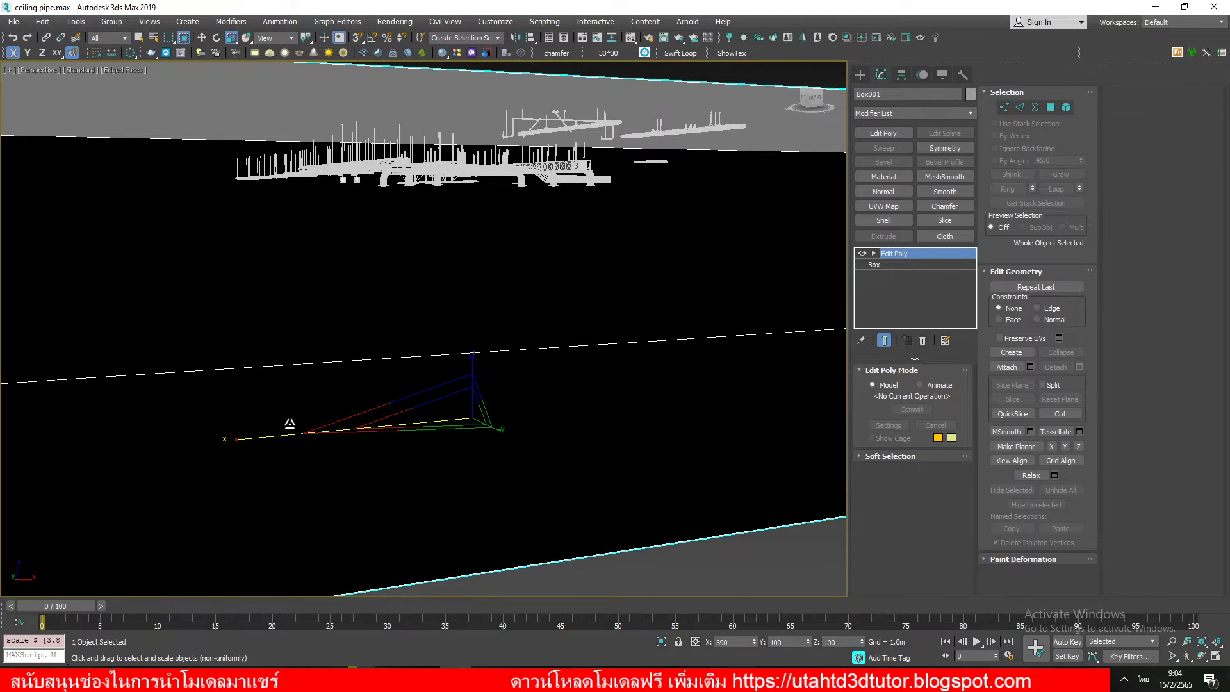
{"action": "key", "text": "shift+z"}
{"action": "key", "text": "shift+z"}
{"action": "key", "text": "shift+z"}
{"action": "key", "text": "shift+z"}
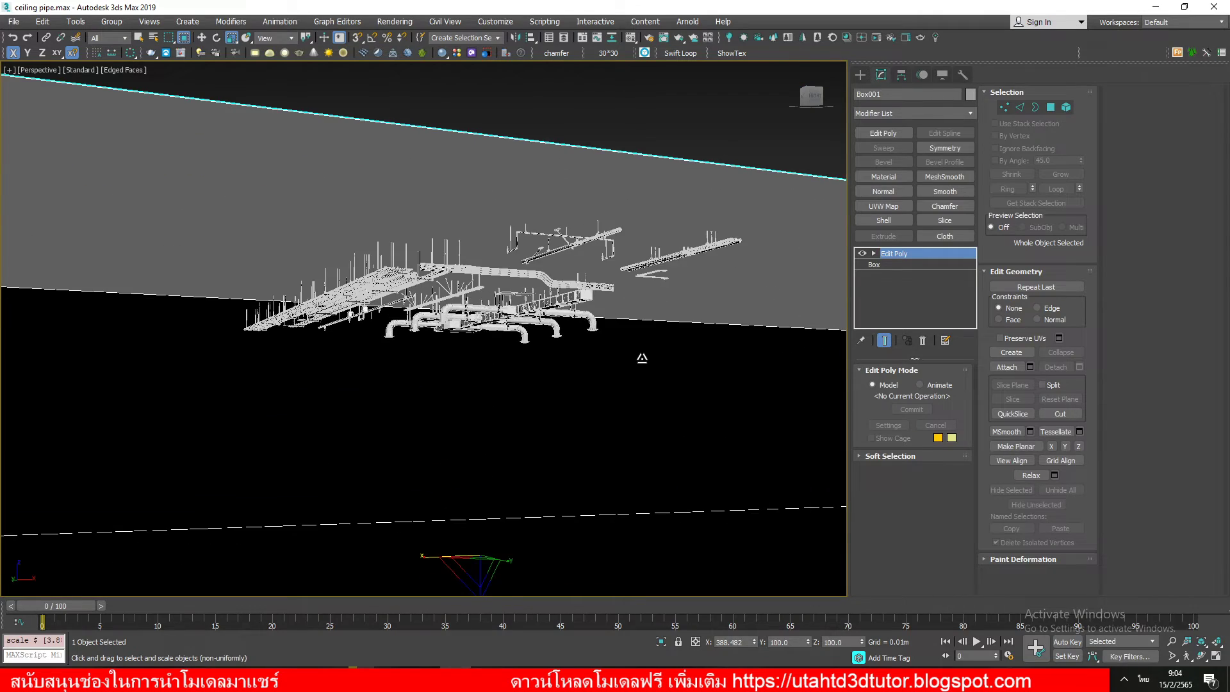
{"action": "key", "text": "shift+z"}
{"action": "scroll", "coordinate": [642, 346], "scroll_direction": "up", "scroll_amount": 1}
{"action": "scroll", "coordinate": [641, 339], "scroll_direction": "up", "scroll_amount": 1}
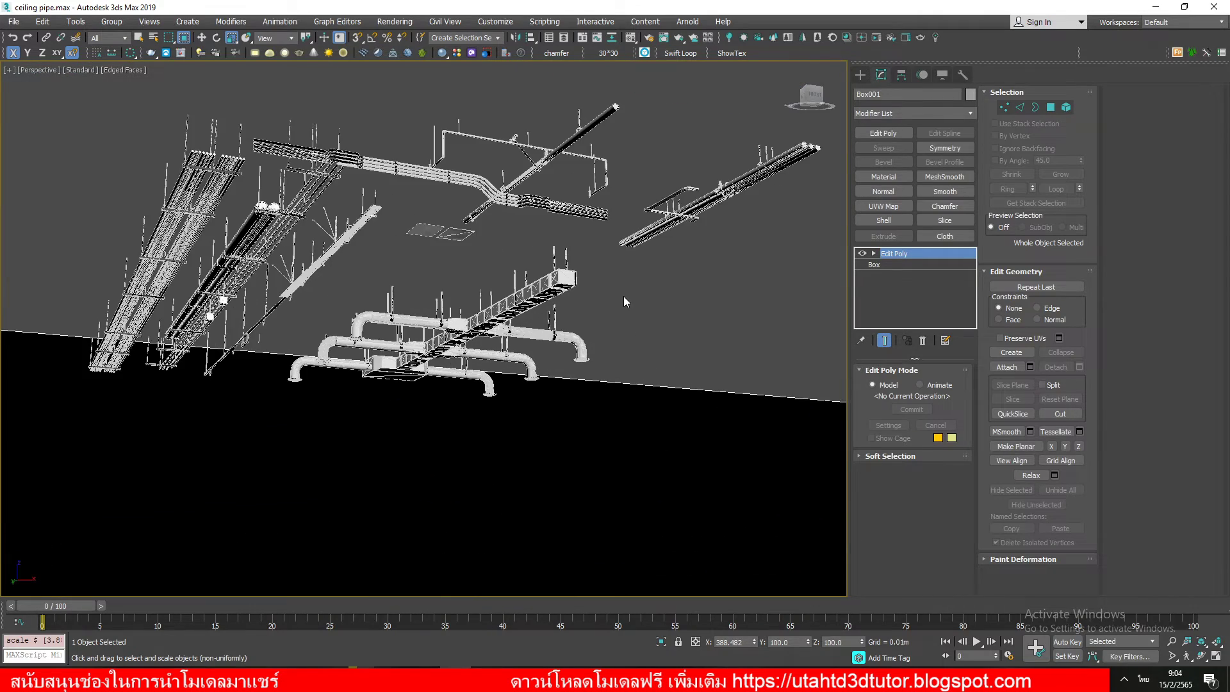
{"action": "scroll", "coordinate": [641, 324], "scroll_direction": "up", "scroll_amount": 2}
{"action": "scroll", "coordinate": [641, 318], "scroll_direction": "up", "scroll_amount": 1}
Turn on the safe frame and frame a low, close view of the ceiling pipes.
{"action": "key", "text": "shift+f"}
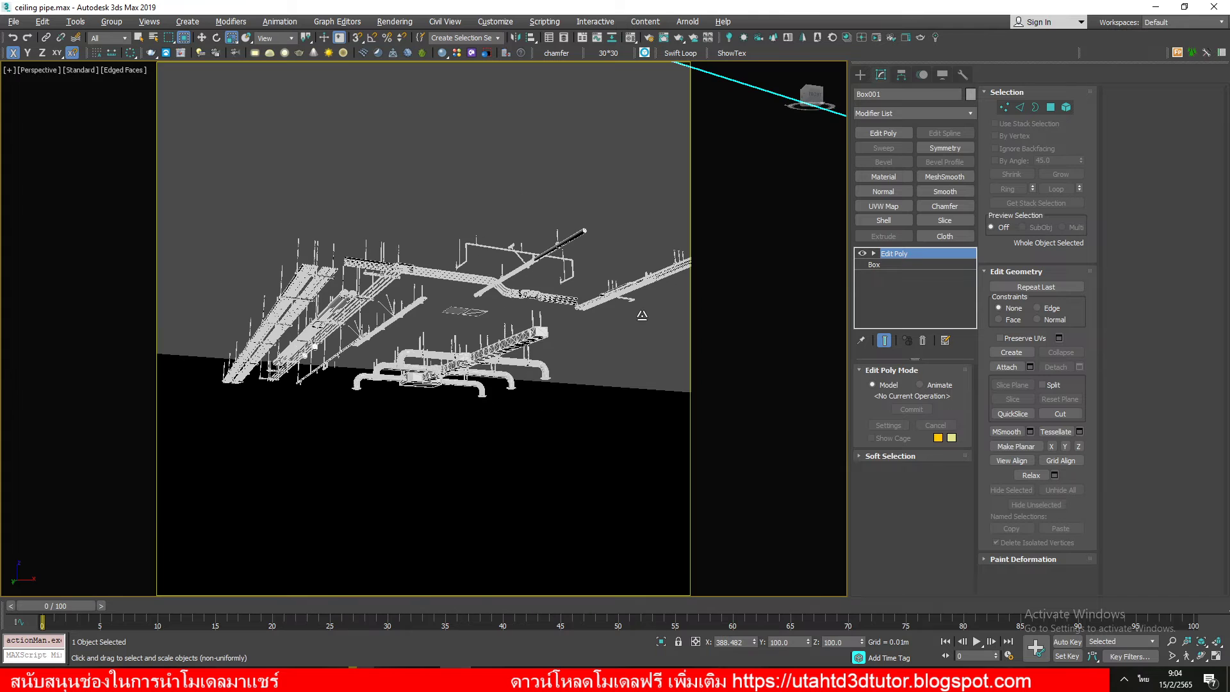
{"action": "mouse_move", "coordinate": [652, 316]}
{"action": "middle_mouse_down", "text": "alt"}
{"action": "mouse_move", "coordinate": [620, 310]}
{"action": "mouse_move", "coordinate": [635, 301]}
{"action": "mouse_move", "coordinate": [581, 301]}
{"action": "middle_mouse_up", "text": "alt"}
{"action": "left_click", "coordinate": [1171, 655]}
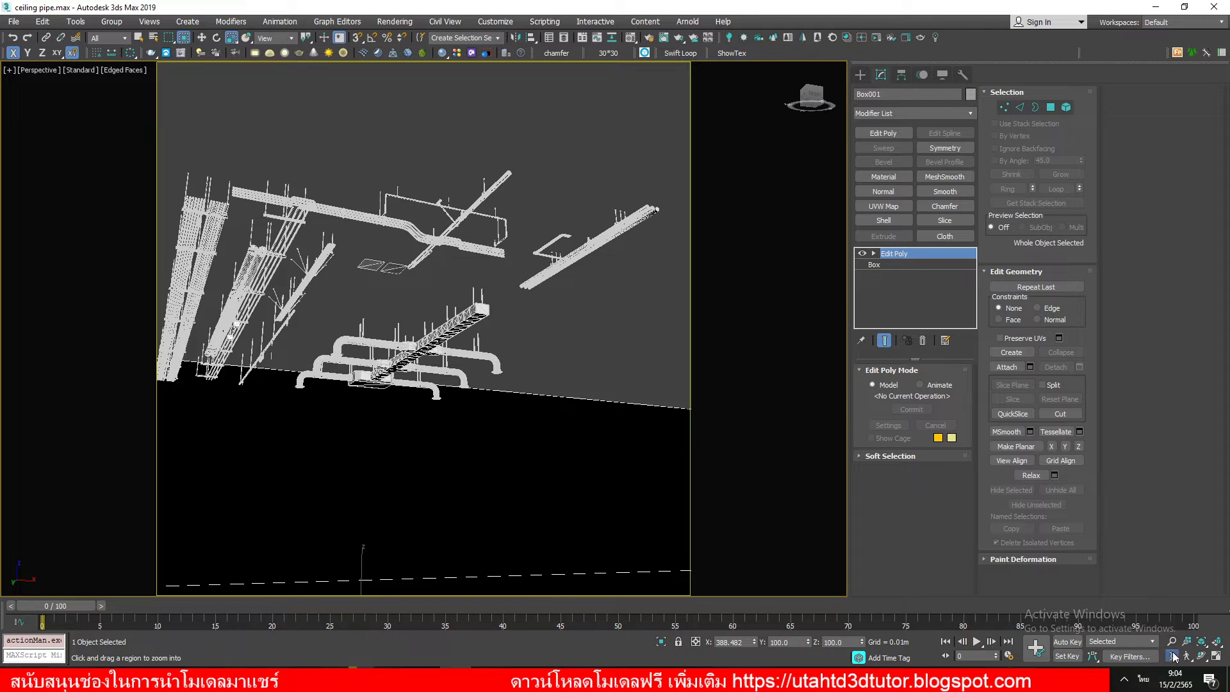
{"action": "left_click_drag", "start_coordinate": [465, 243], "coordinate": [470, 263]}
{"action": "middle_click_drag", "start_coordinate": [469, 263], "coordinate": [423, 277], "text": "alt"}
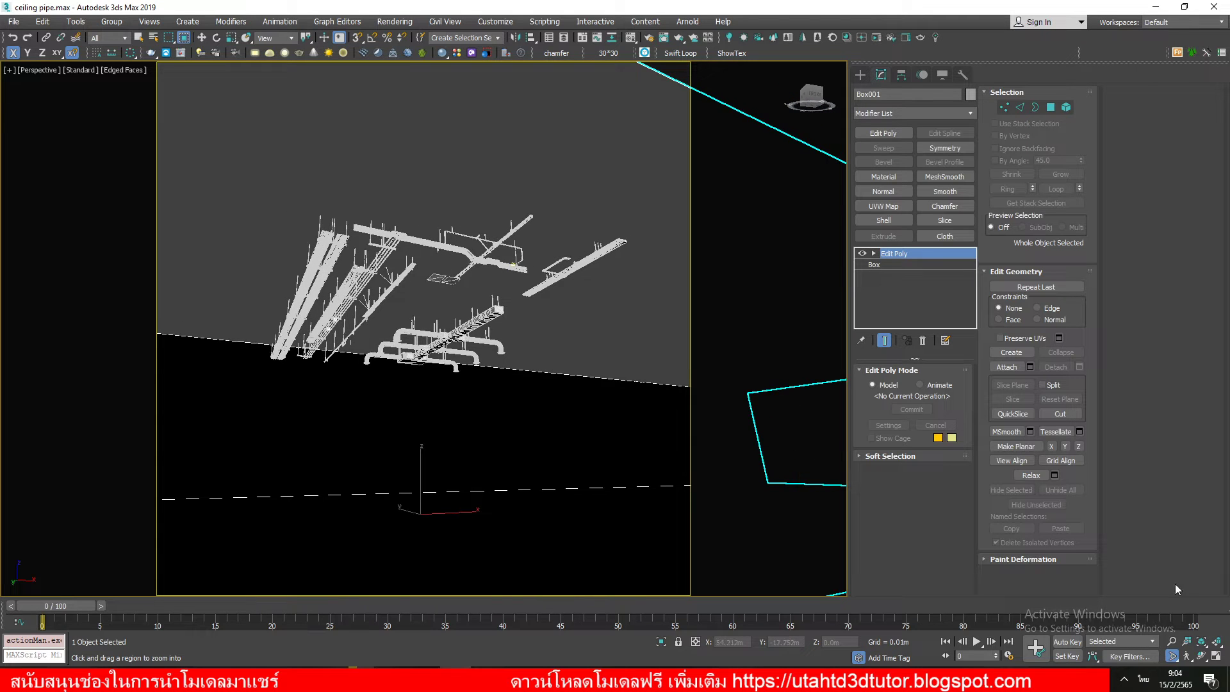
{"action": "left_click", "coordinate": [1171, 641]}
{"action": "mouse_move", "coordinate": [658, 370]}
{"action": "left_mouse_down"}
{"action": "mouse_move", "coordinate": [620, 349]}
{"action": "mouse_move", "coordinate": [621, 330]}
{"action": "left_mouse_up"}
{"action": "mouse_move", "coordinate": [620, 330]}
{"action": "middle_mouse_down", "text": "alt"}
{"action": "mouse_move", "coordinate": [645, 316]}
{"action": "mouse_move", "coordinate": [645, 326]}
{"action": "middle_mouse_up", "text": "alt"}
Apply a MeshSmooth modifier to Box001 and bring up the Compact Material Editor.
{"action": "right_click", "coordinate": [645, 325]}
{"action": "right_click", "coordinate": [591, 408]}
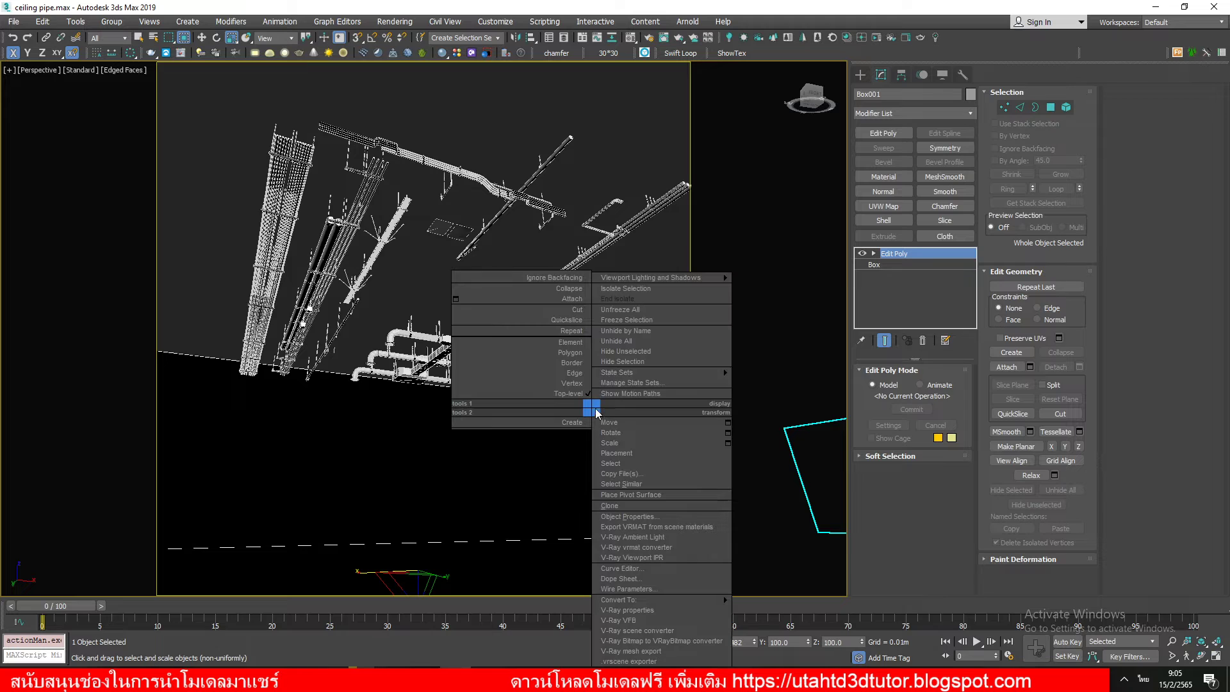
{"action": "left_click", "coordinate": [609, 171]}
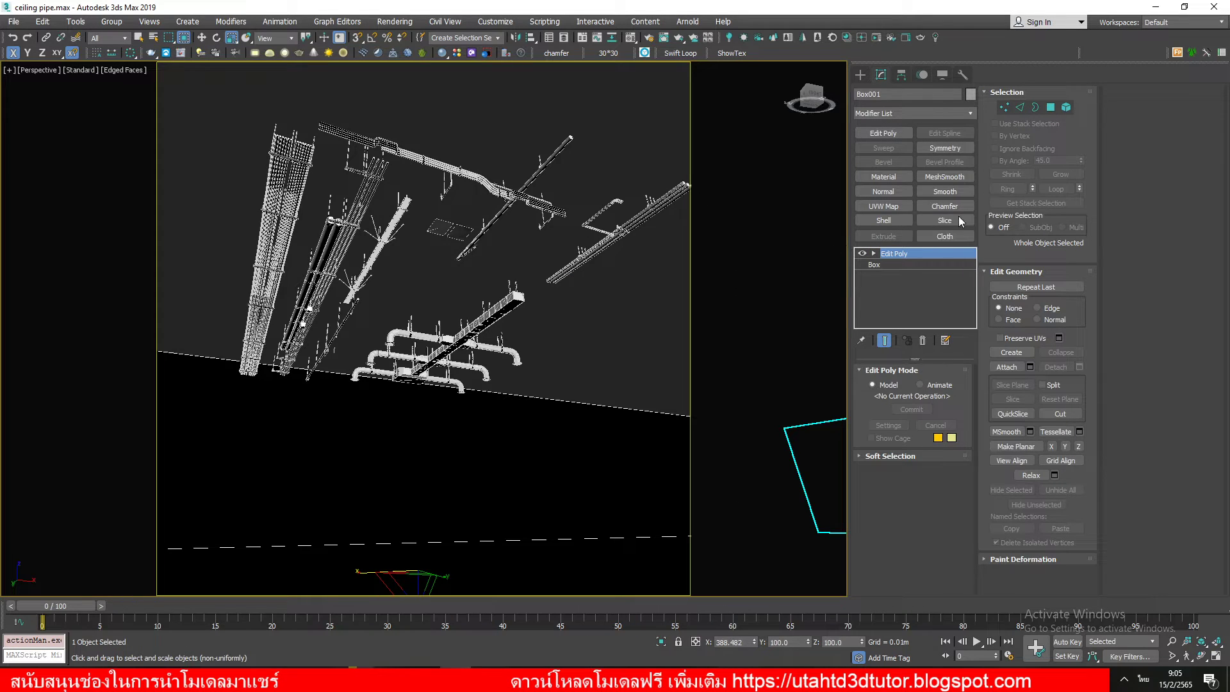
{"action": "left_click", "coordinate": [944, 177]}
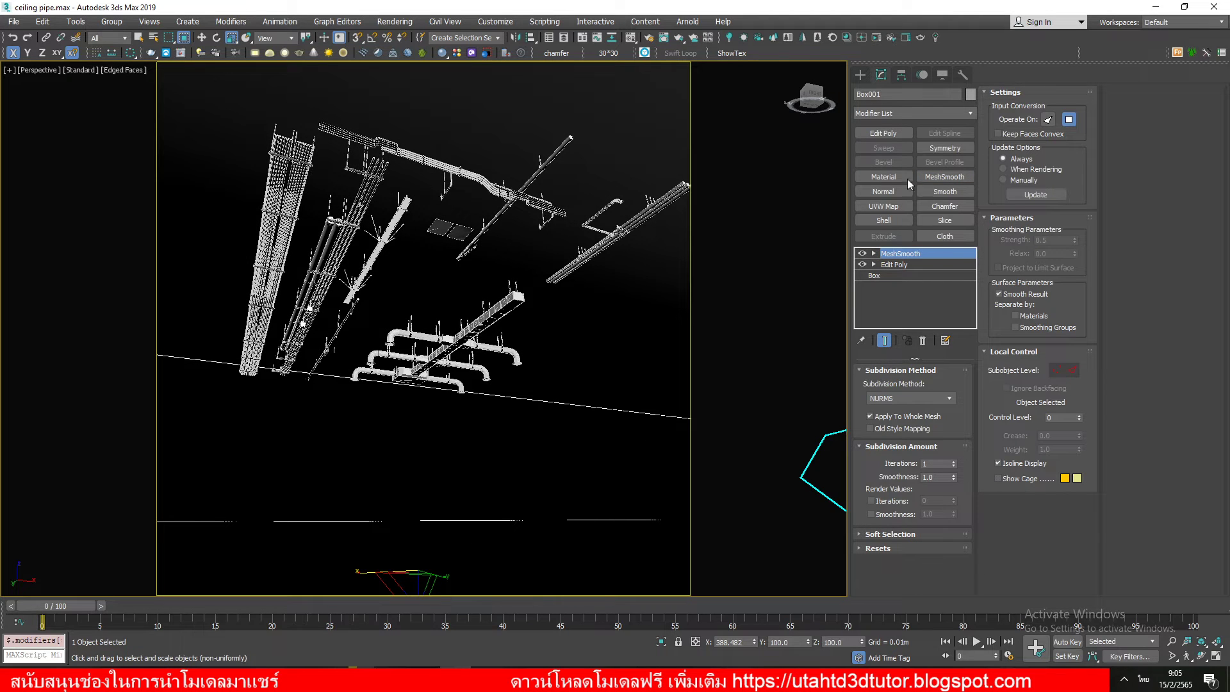
{"action": "key", "text": "m"}
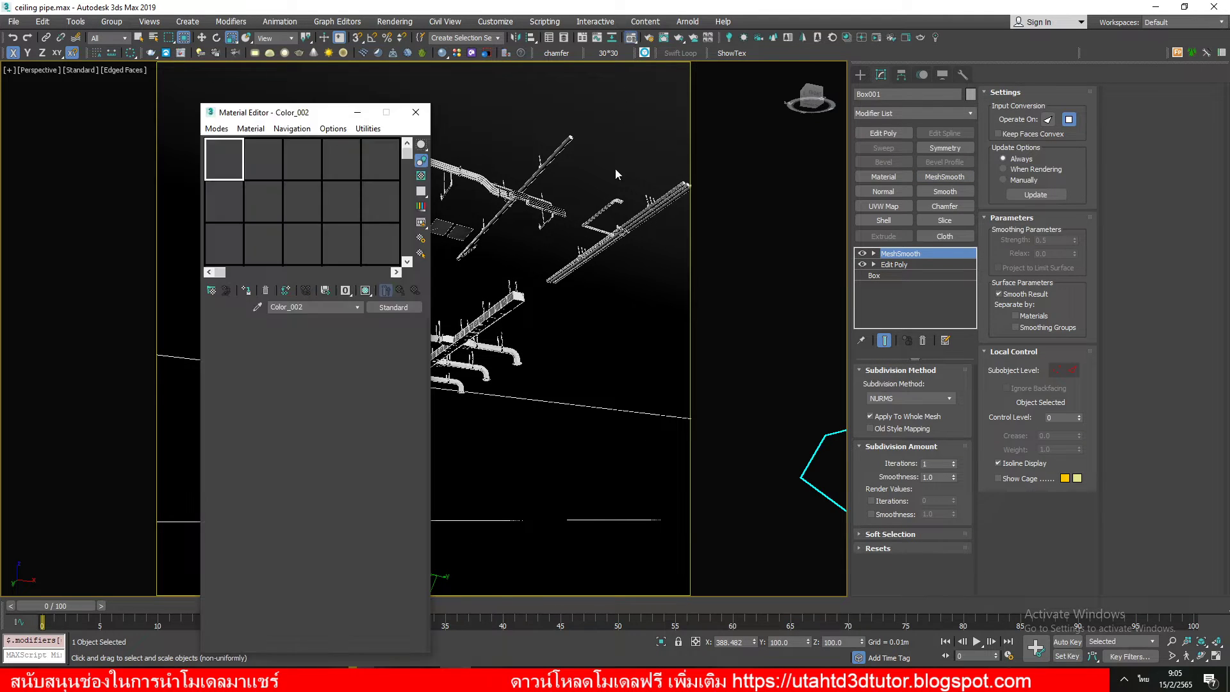
Assign the first white Utahtd Vray Material Library Setting 2022 material to the room box, replacing the same-named one.
{"action": "left_click", "coordinate": [257, 173]}
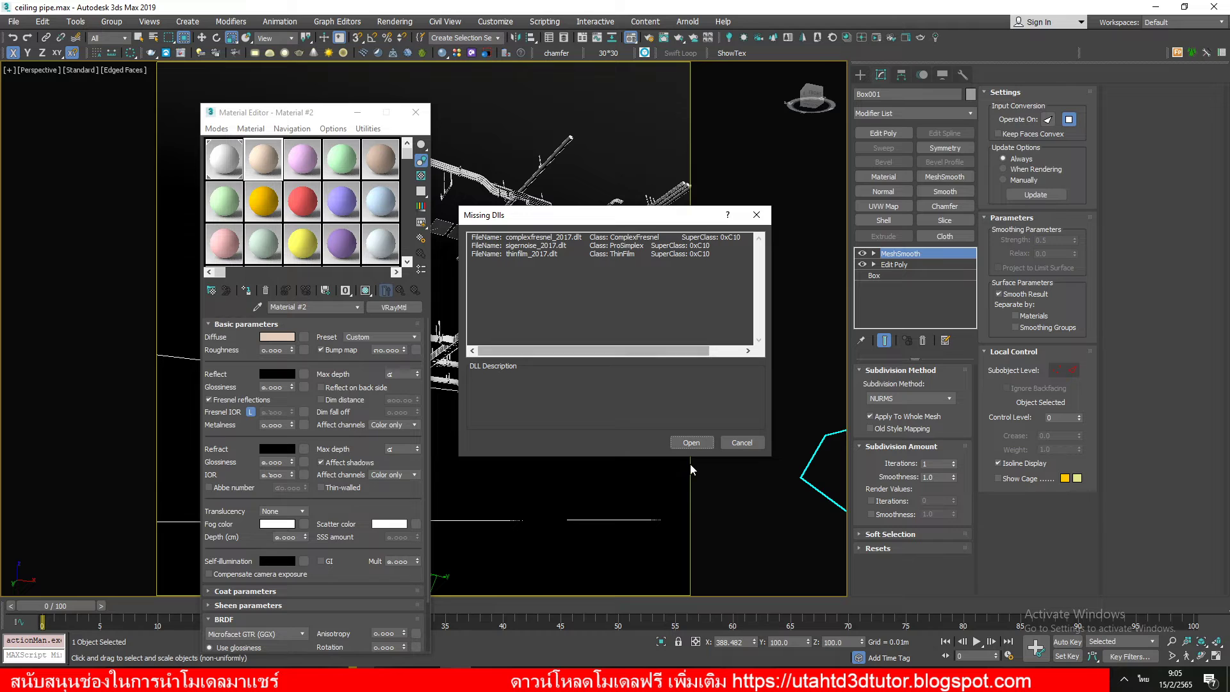
{"action": "left_click", "coordinate": [690, 443]}
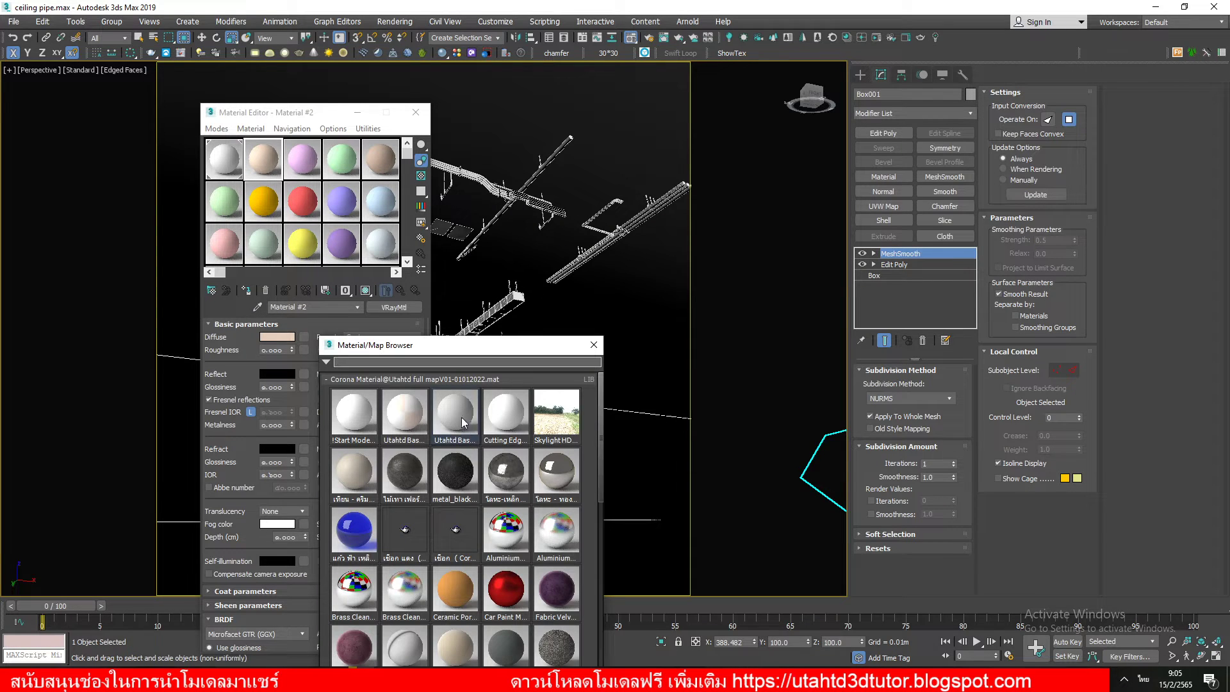
{"action": "left_click", "coordinate": [376, 381]}
{"action": "left_click", "coordinate": [371, 396]}
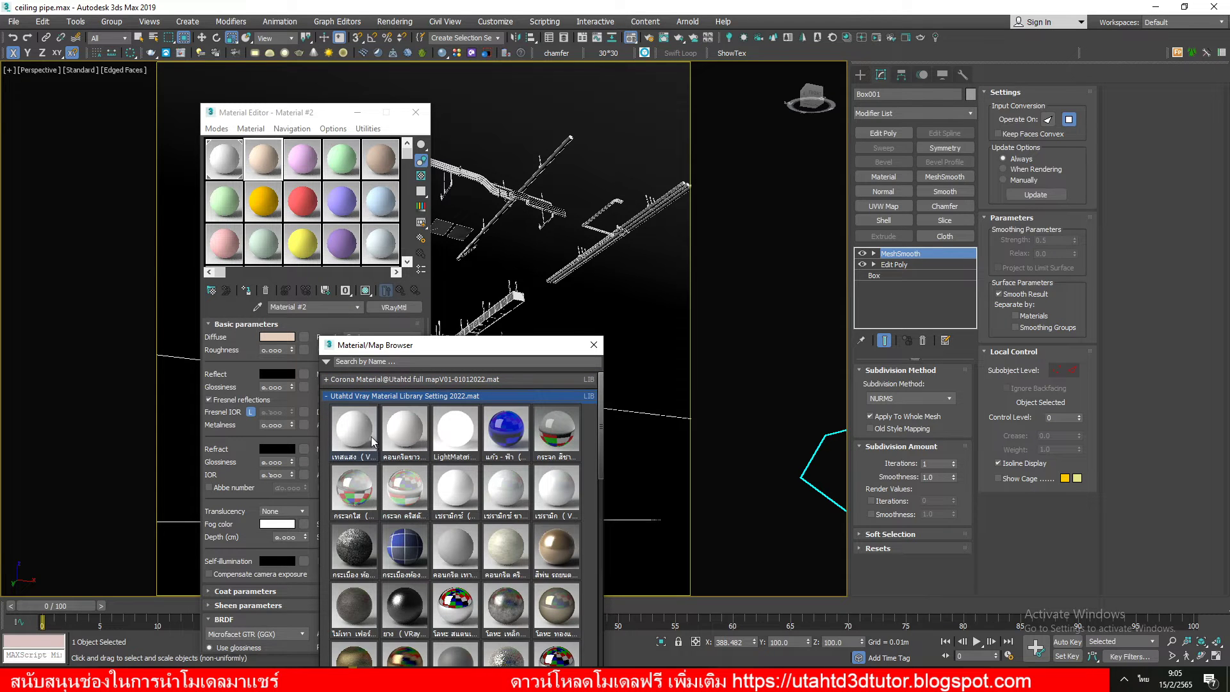
{"action": "left_click_drag", "start_coordinate": [372, 440], "coordinate": [551, 191]}
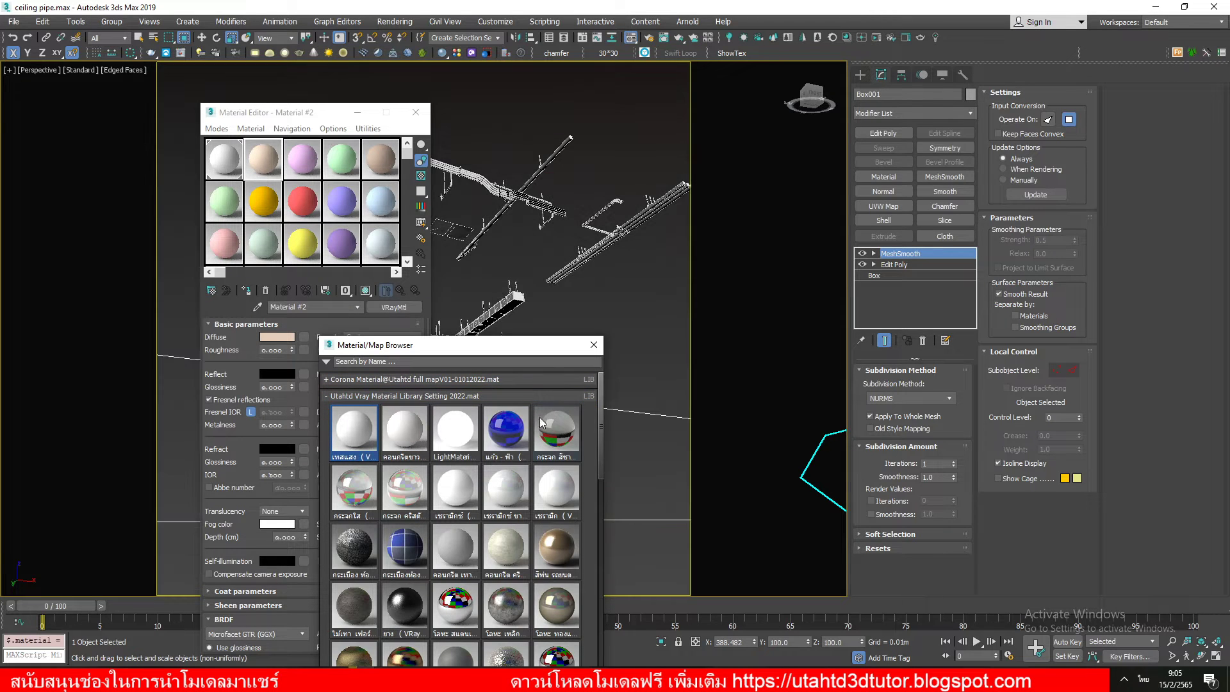
{"action": "left_click_drag", "start_coordinate": [358, 443], "coordinate": [643, 128]}
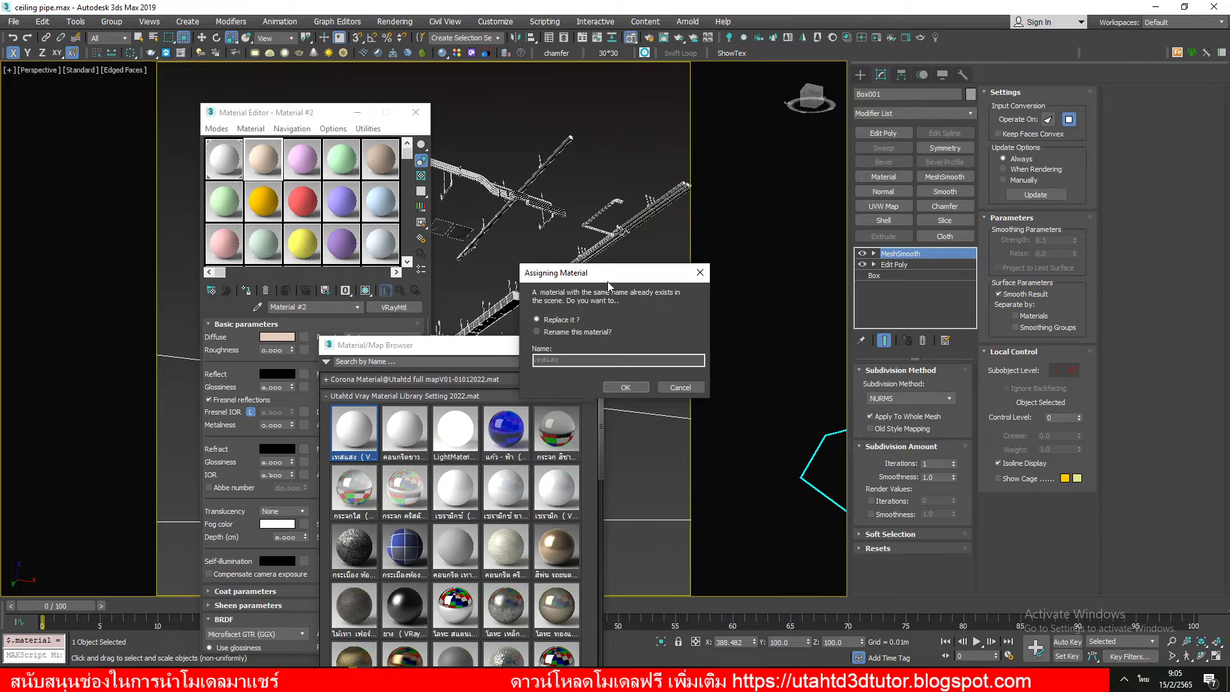
{"action": "left_click", "coordinate": [627, 387]}
{"action": "left_click", "coordinate": [590, 345]}
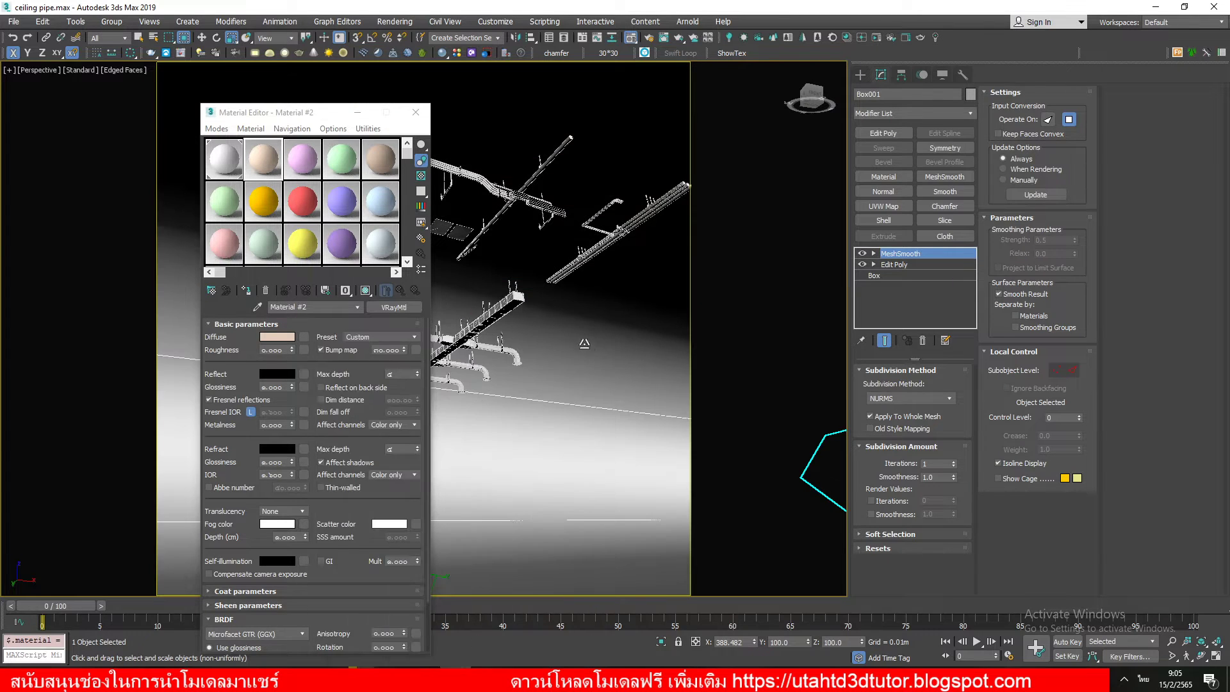
{"action": "left_click", "coordinate": [426, 119]}
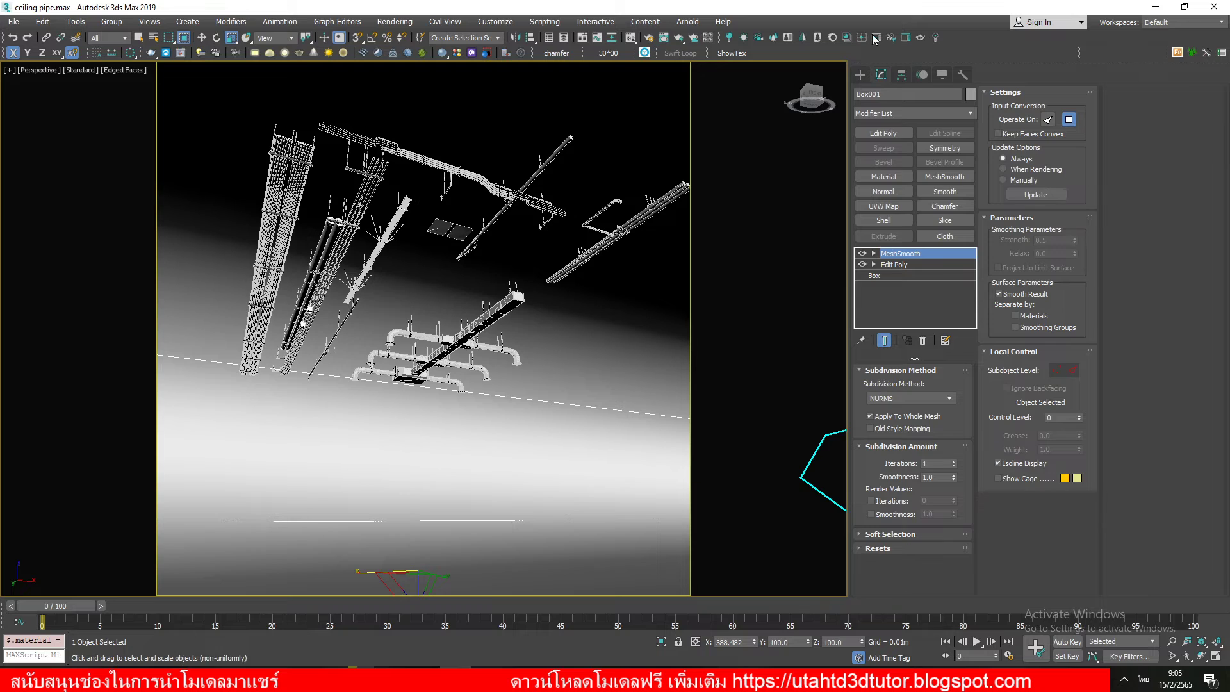
Create VRayLight001 as a V-Ray Dome light in the room scene.
{"action": "left_click", "coordinate": [860, 74]}
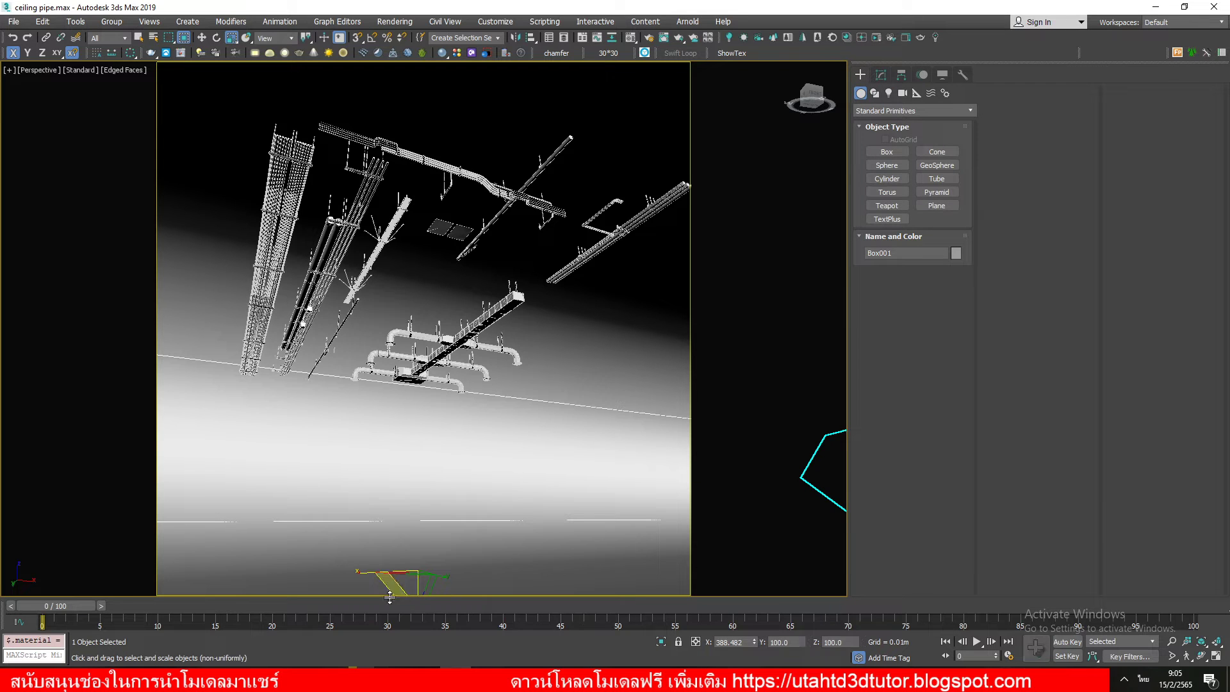
{"action": "left_click", "coordinate": [889, 93]}
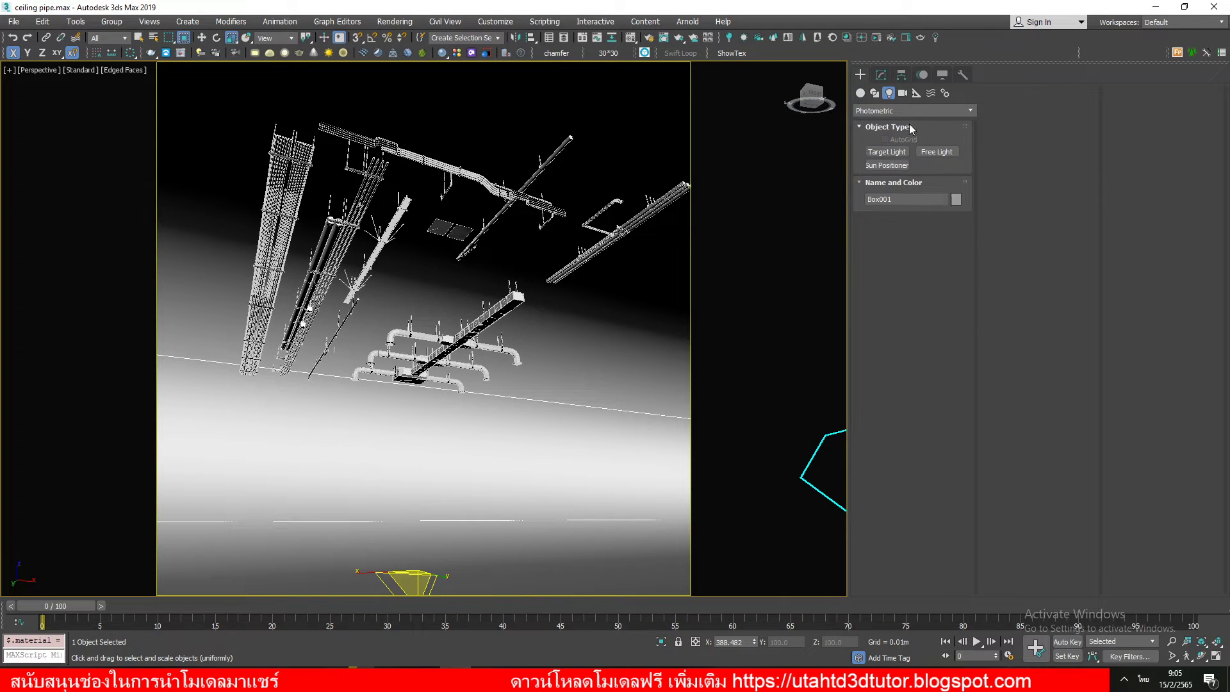
{"action": "left_click", "coordinate": [905, 111]}
{"action": "left_click", "coordinate": [880, 159]}
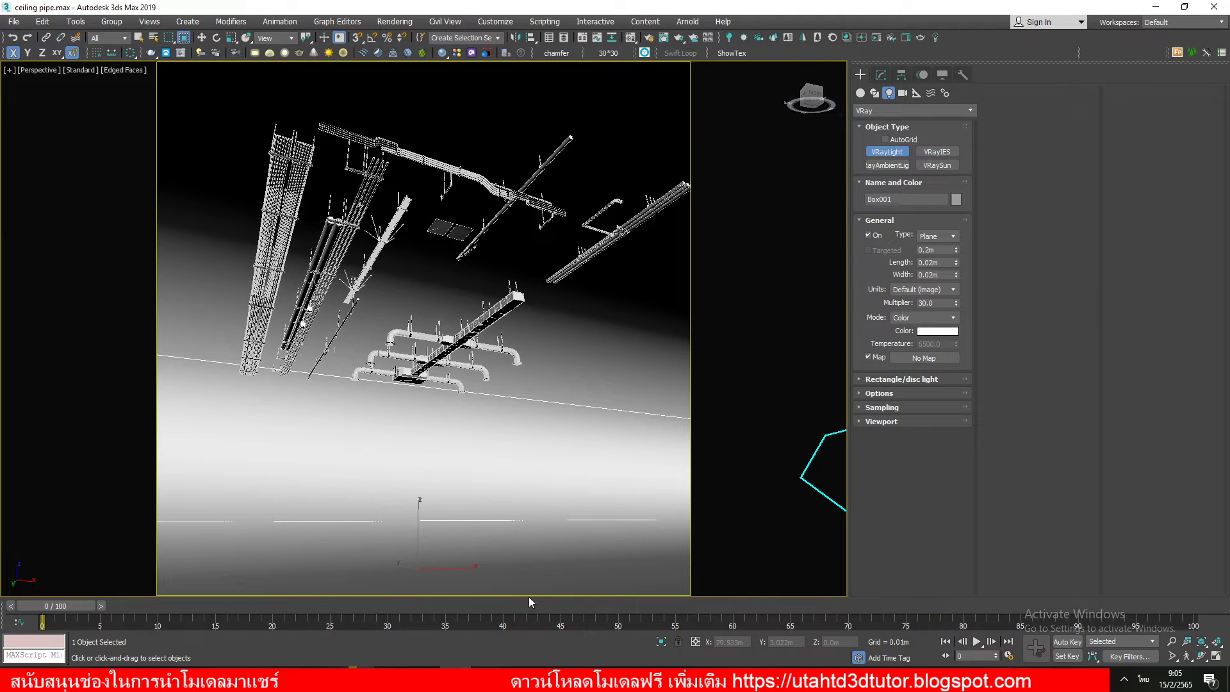
{"action": "mouse_move", "coordinate": [534, 569]}
{"action": "left_mouse_down"}
{"action": "mouse_move", "coordinate": [621, 524]}
{"action": "mouse_move", "coordinate": [584, 570]}
{"action": "left_mouse_up"}
{"action": "right_click", "coordinate": [623, 520]}
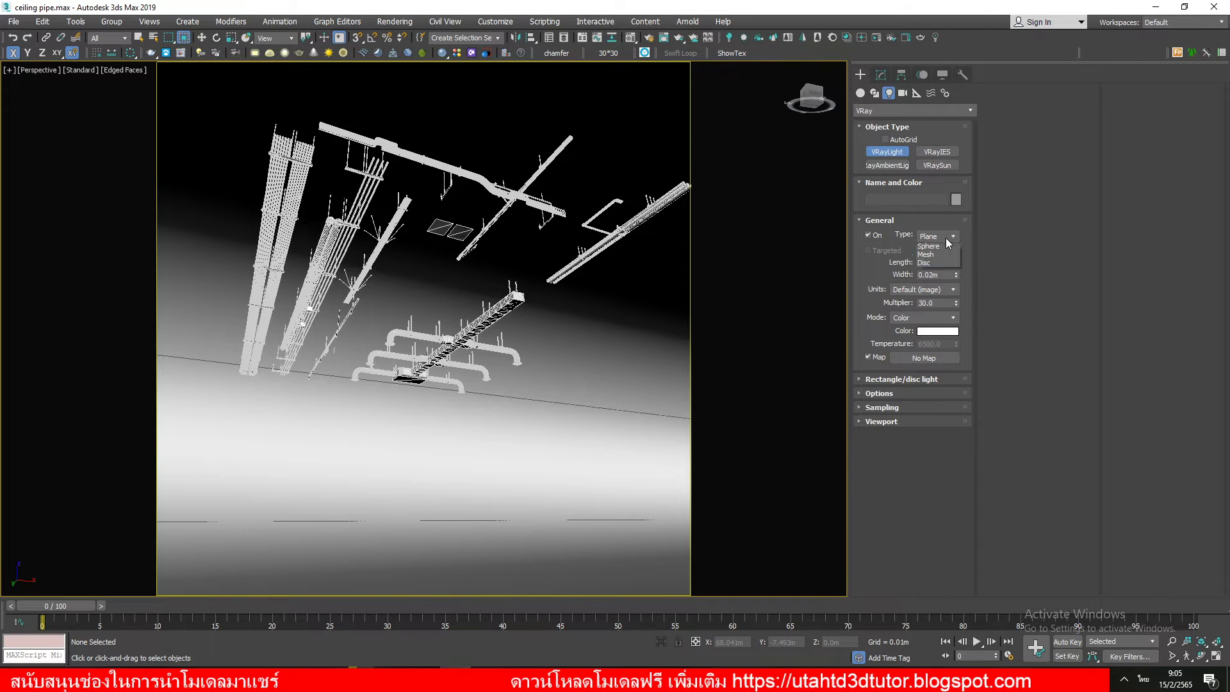
{"action": "left_click", "coordinate": [928, 271]}
{"action": "left_click", "coordinate": [523, 578]}
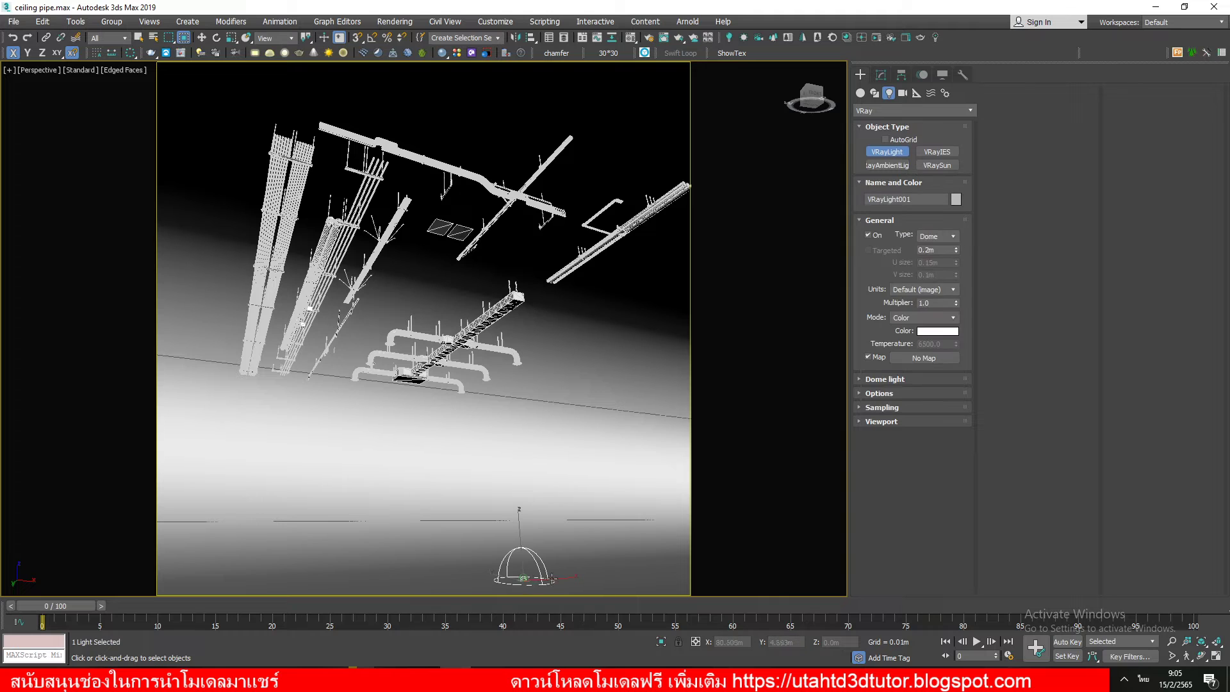
{"action": "left_click", "coordinate": [395, 21]}
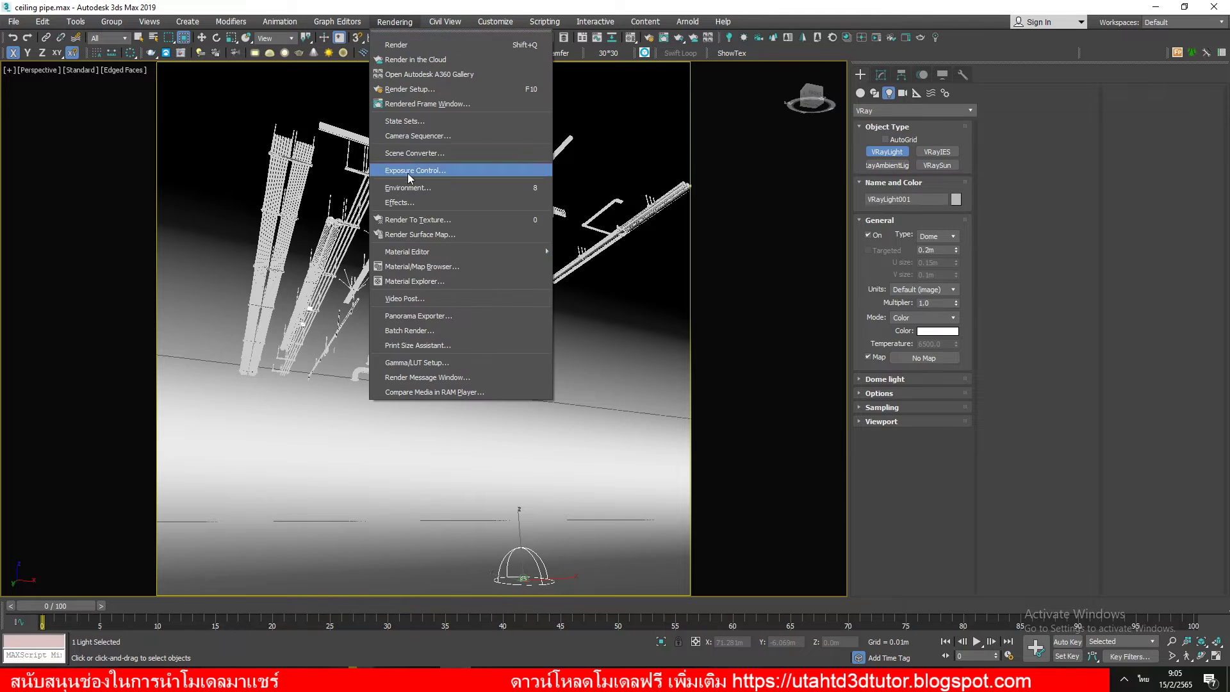
Instance the environment's hdri sky VRayBitmap into VRayLight001's dome map slot.
{"action": "left_click", "coordinate": [426, 188]}
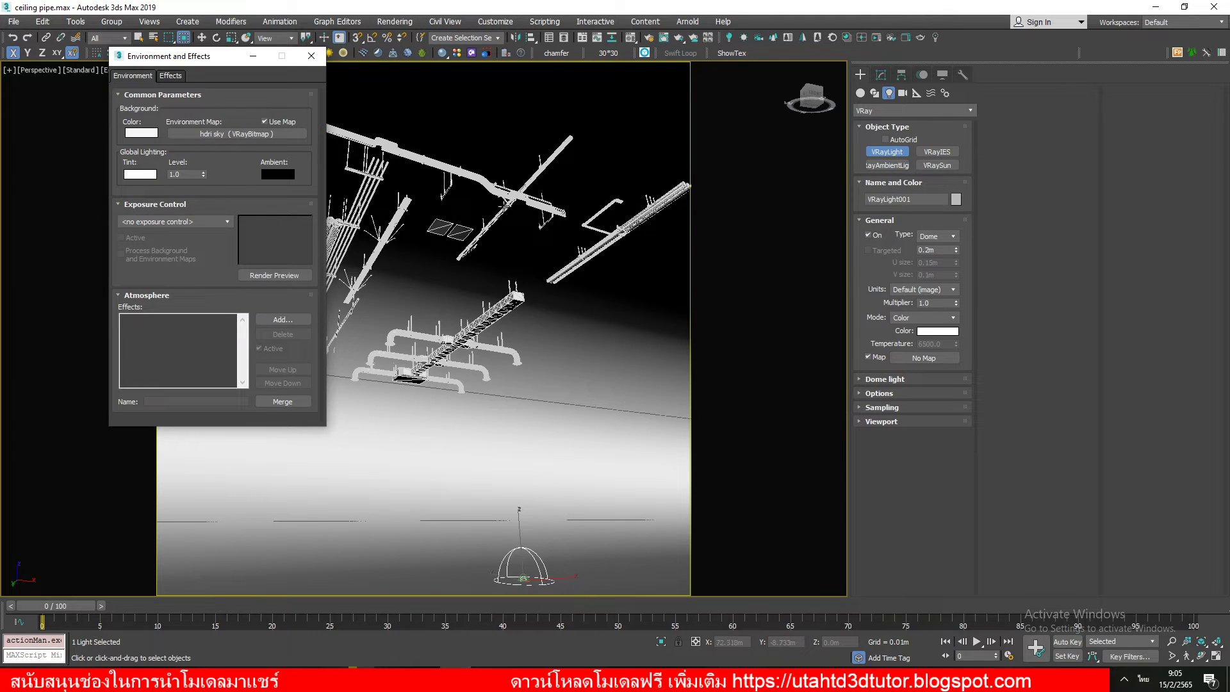
{"action": "left_click_drag", "start_coordinate": [237, 133], "coordinate": [938, 358]}
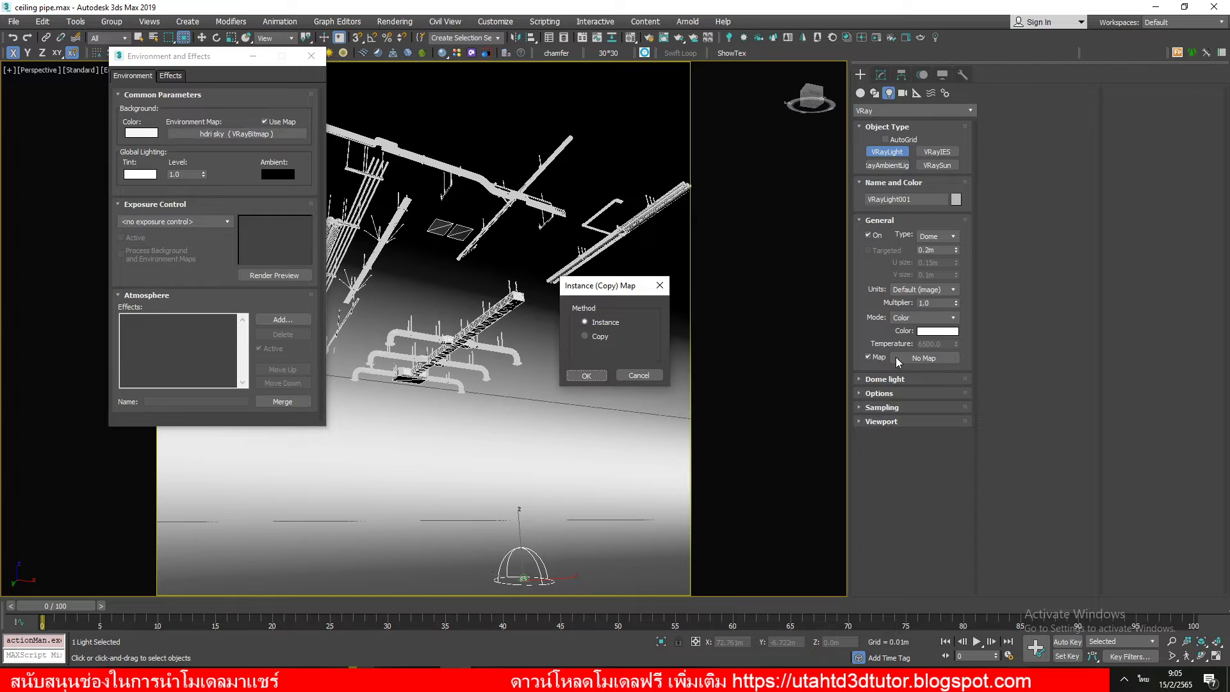
{"action": "left_click", "coordinate": [586, 375]}
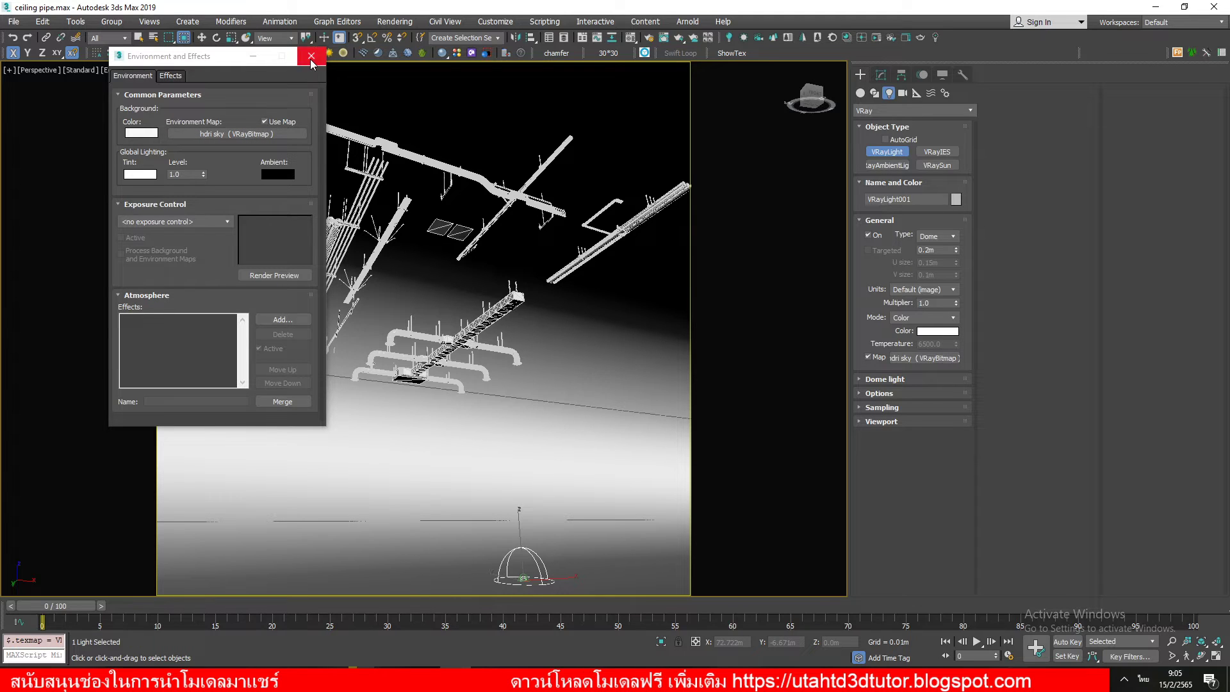
{"action": "left_click", "coordinate": [310, 56]}
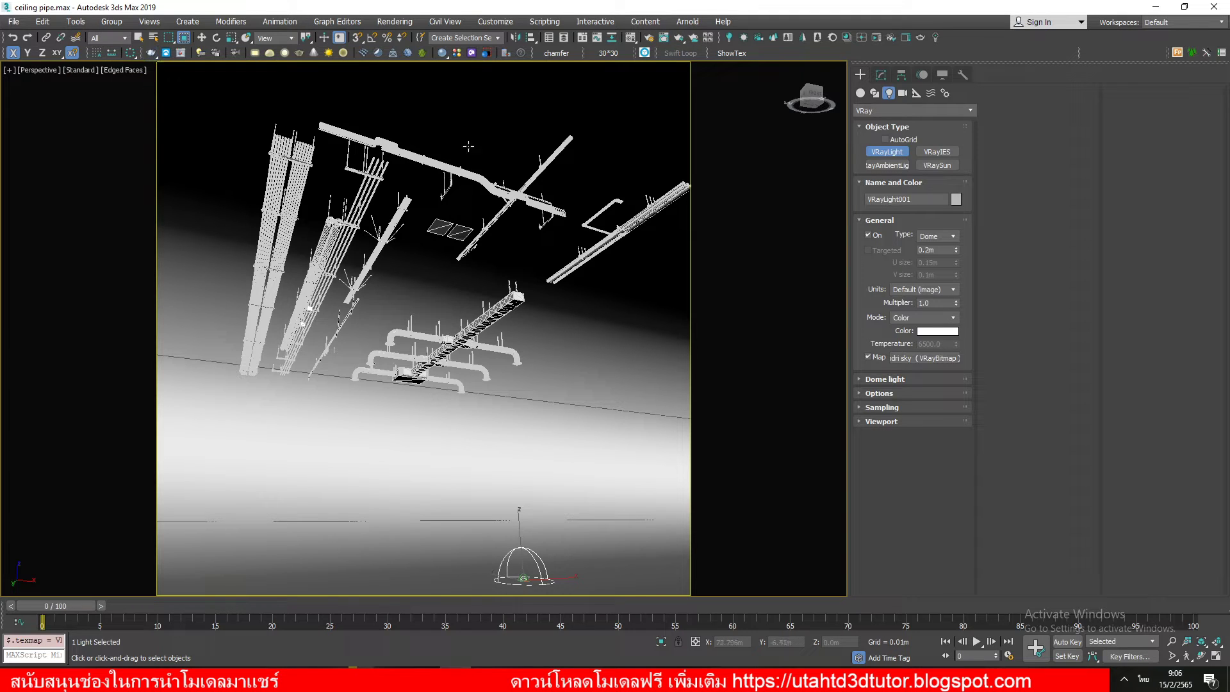
Show viewport polygon statistics, then start and stop a quick V-Ray test render of the pipes.
{"action": "key", "text": "7"}
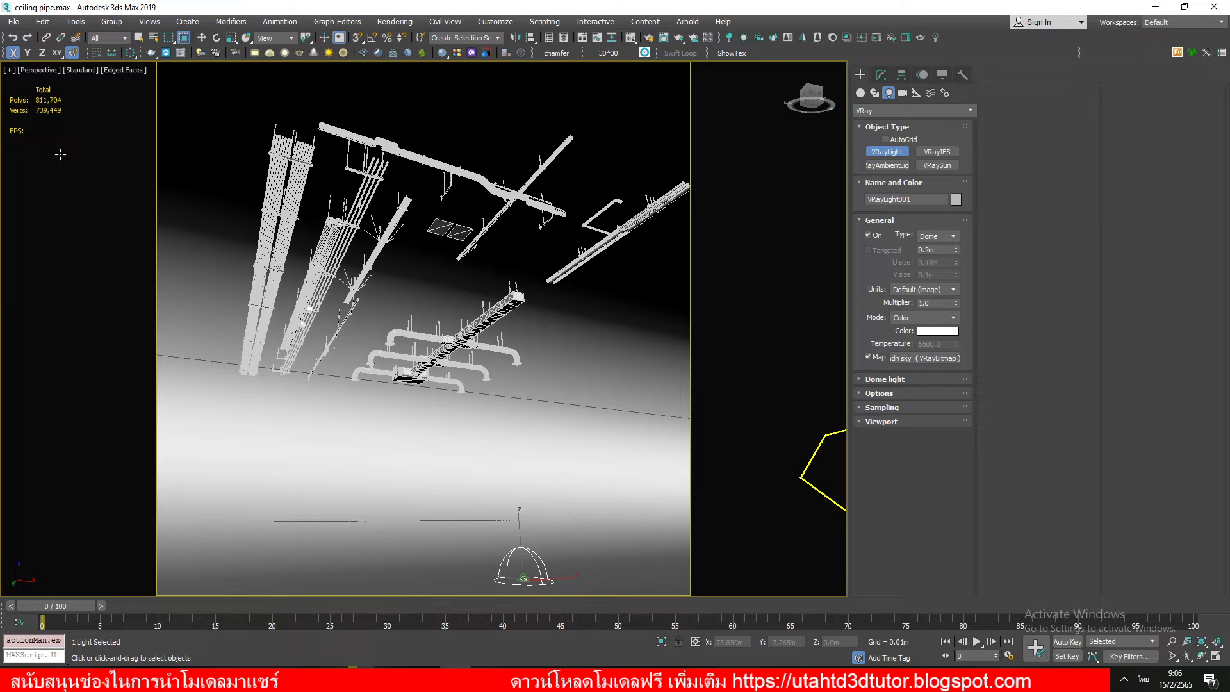
{"action": "left_click", "coordinate": [158, 55]}
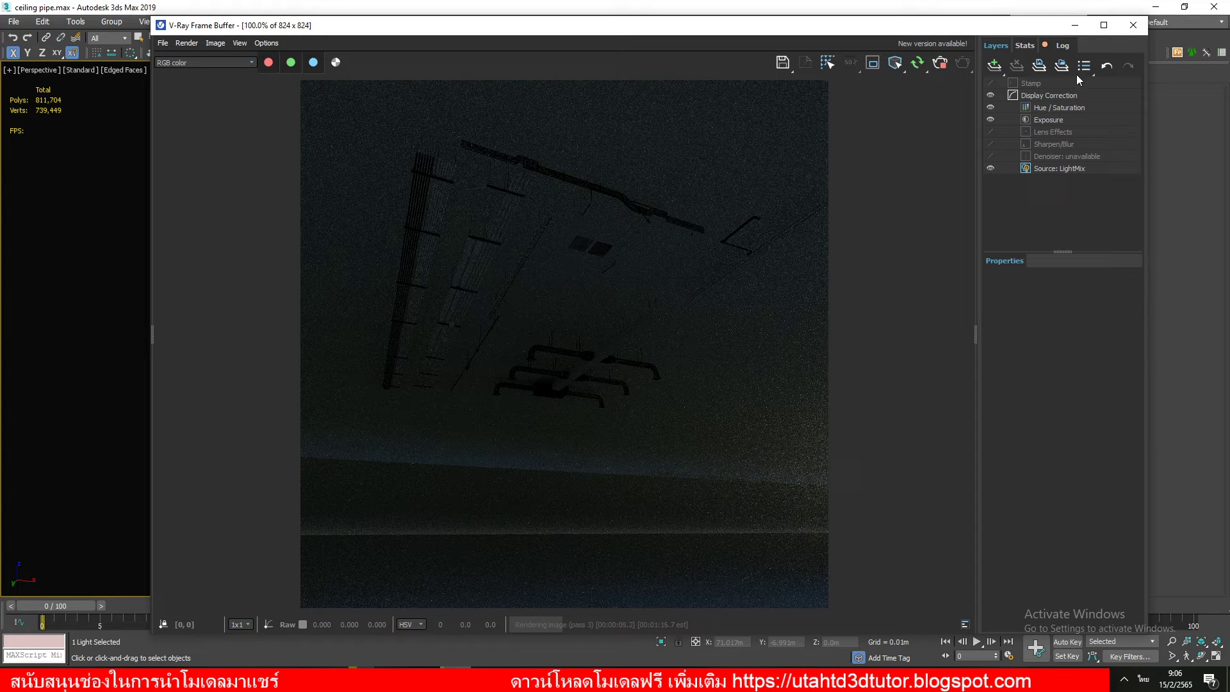
{"action": "left_click", "coordinate": [939, 71]}
Close the frame buffer and non-uniformly scale Box001 along X and Y.
{"action": "left_click", "coordinate": [1133, 25]}
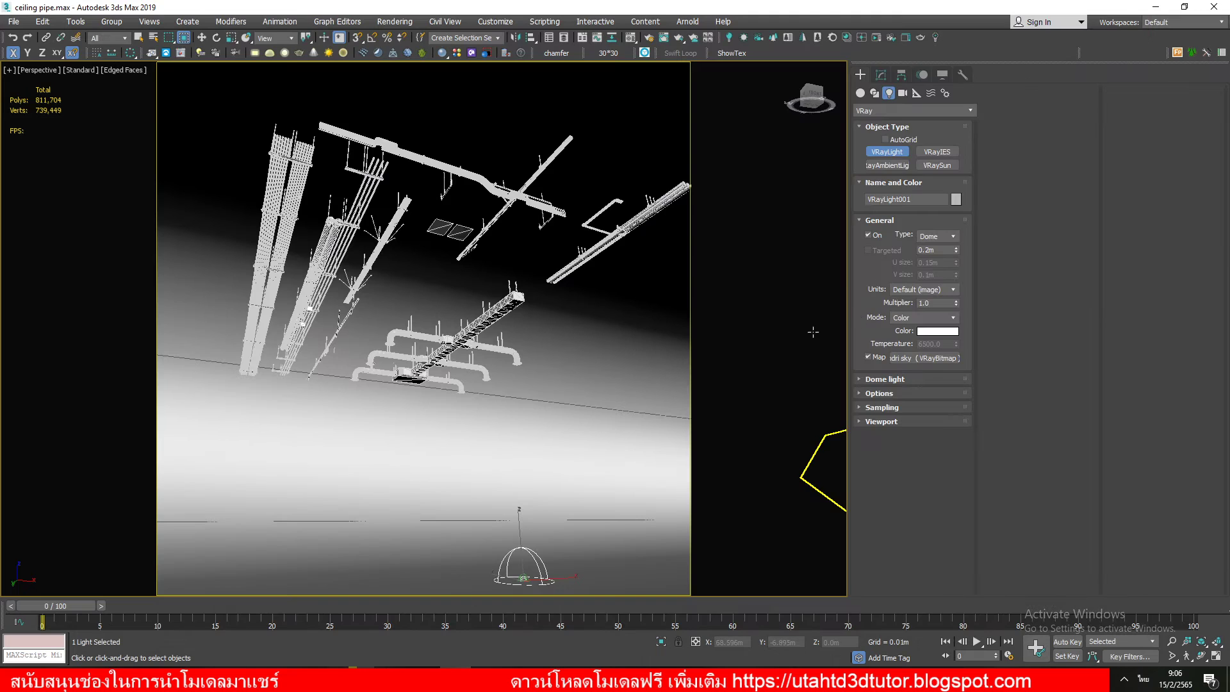
{"action": "key", "text": "r"}
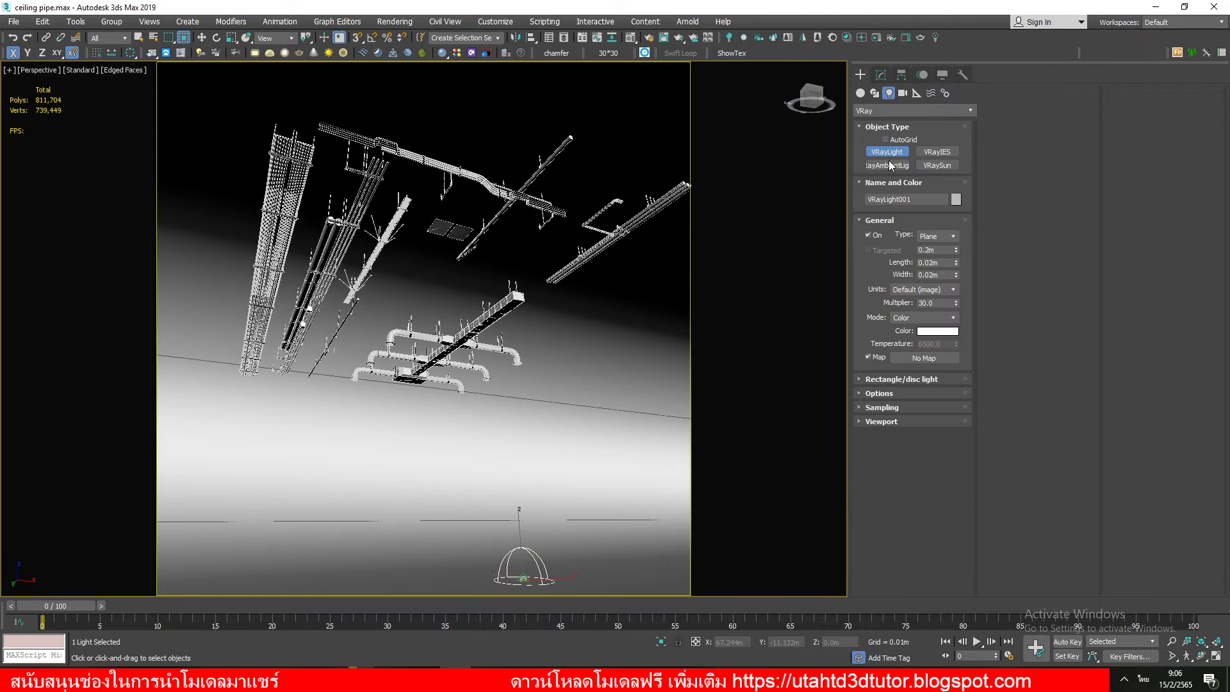
{"action": "key", "text": "ctrl+z"}
{"action": "key", "text": "r"}
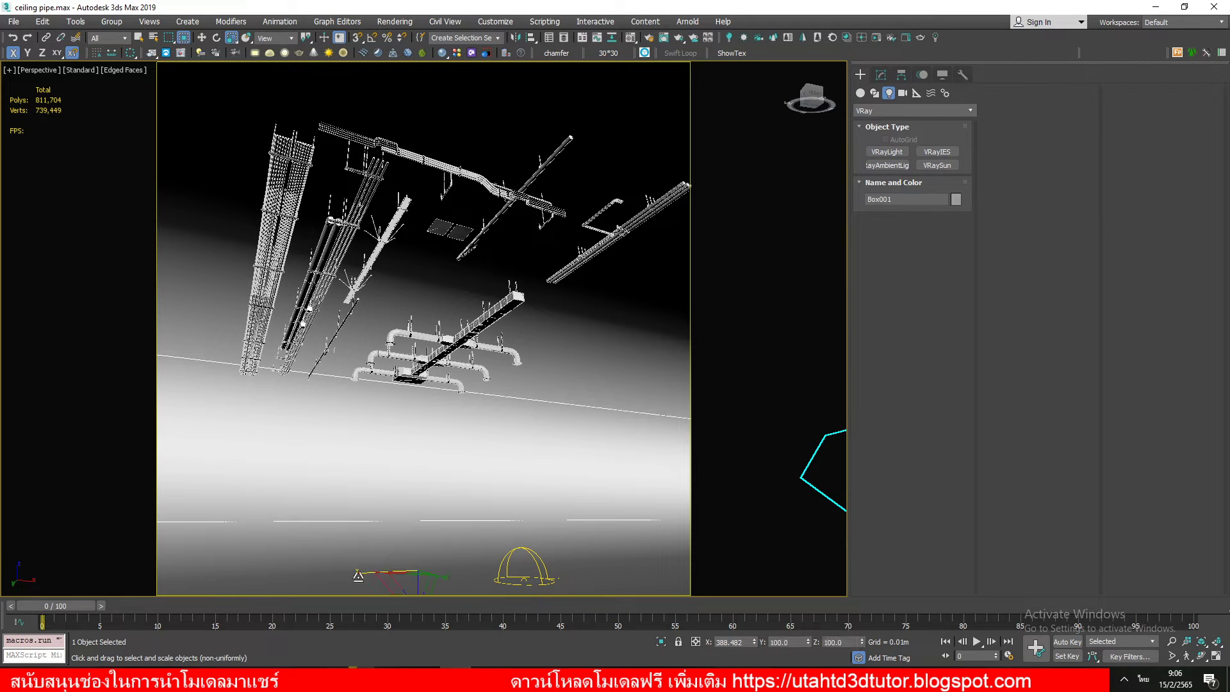
{"action": "mouse_move", "coordinate": [362, 570]}
{"action": "left_mouse_down"}
{"action": "mouse_move", "coordinate": [460, 573]}
{"action": "mouse_move", "coordinate": [303, 573]}
{"action": "left_mouse_up"}
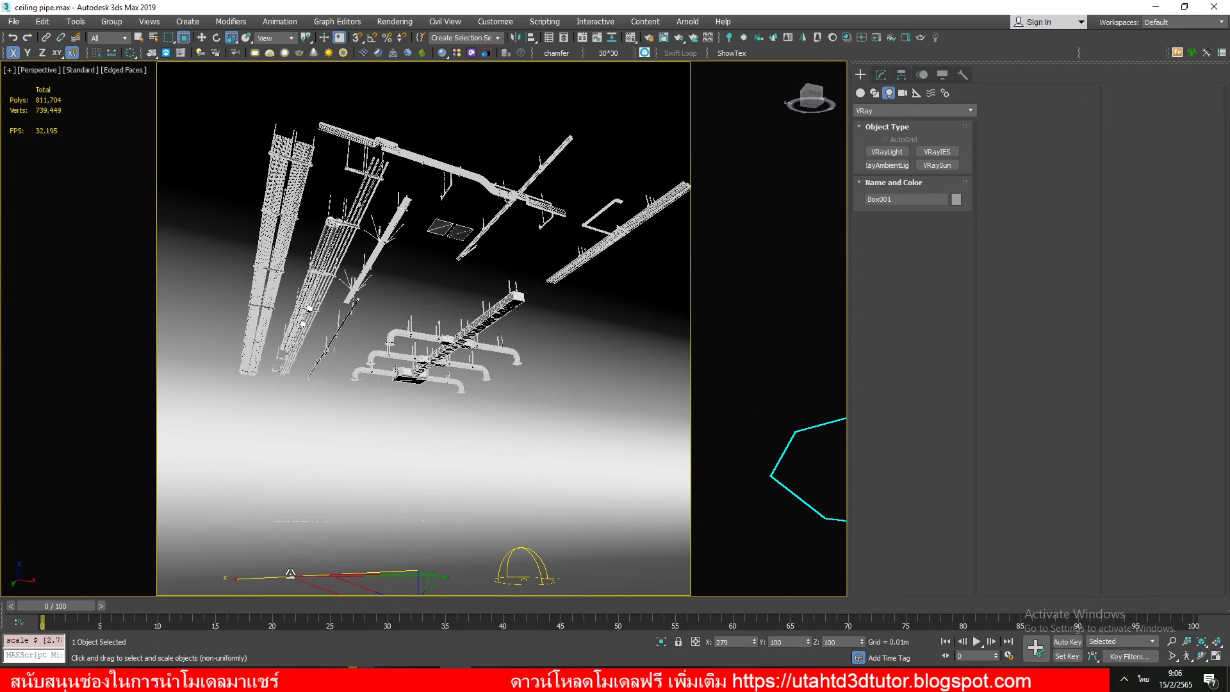
{"action": "key", "text": "F6"}
{"action": "left_click_drag", "start_coordinate": [441, 576], "coordinate": [429, 573]}
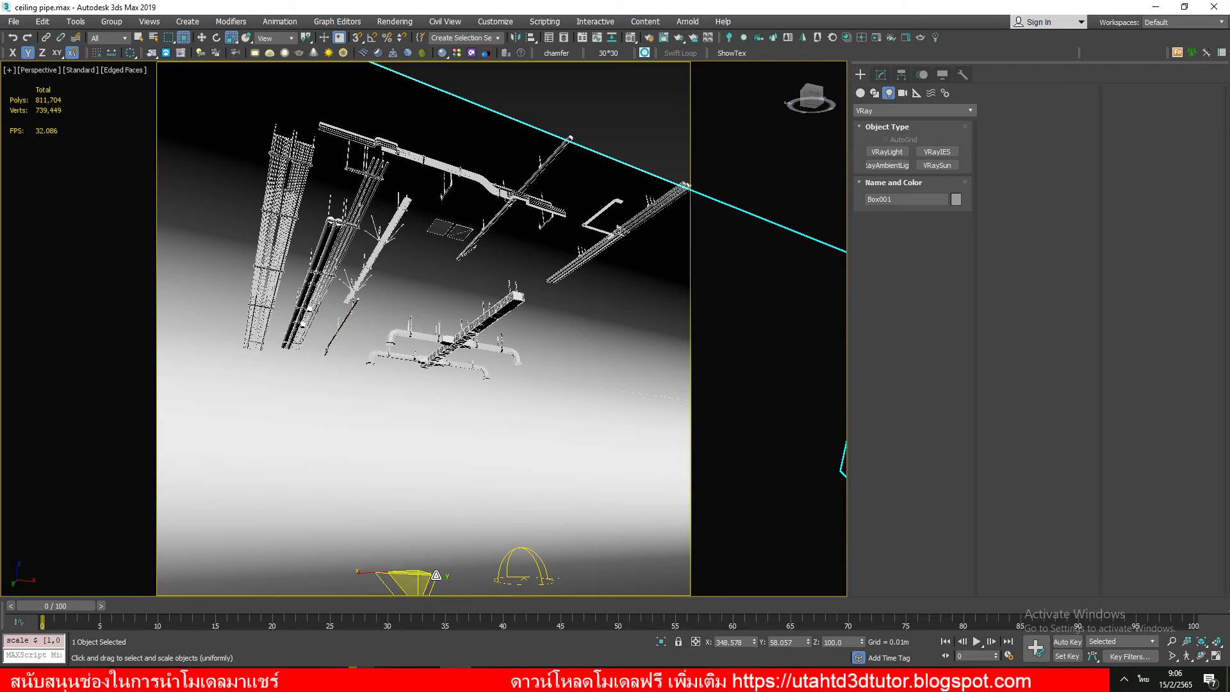
Move Box001 into place around the pipes and frame the view on the pipe model.
{"action": "key", "text": "w"}
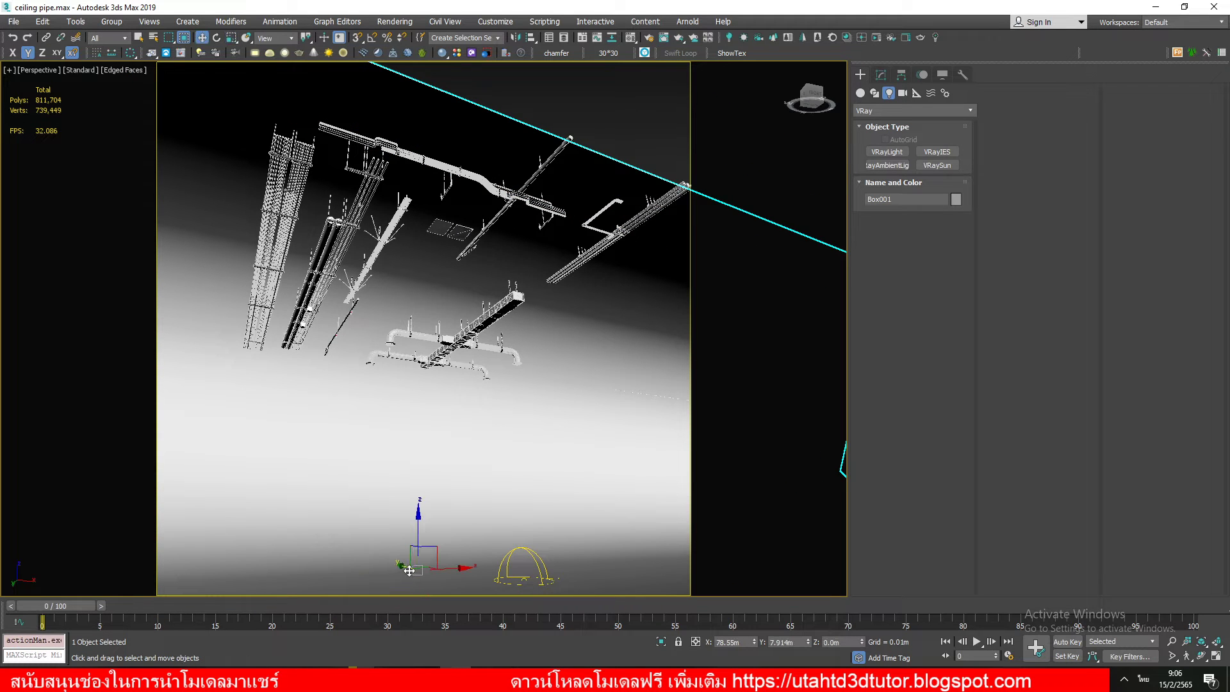
{"action": "mouse_move", "coordinate": [409, 570]}
{"action": "left_mouse_down"}
{"action": "mouse_move", "coordinate": [438, 574]}
{"action": "mouse_move", "coordinate": [387, 563]}
{"action": "left_mouse_up"}
{"action": "key", "text": "r"}
{"action": "key", "text": "w"}
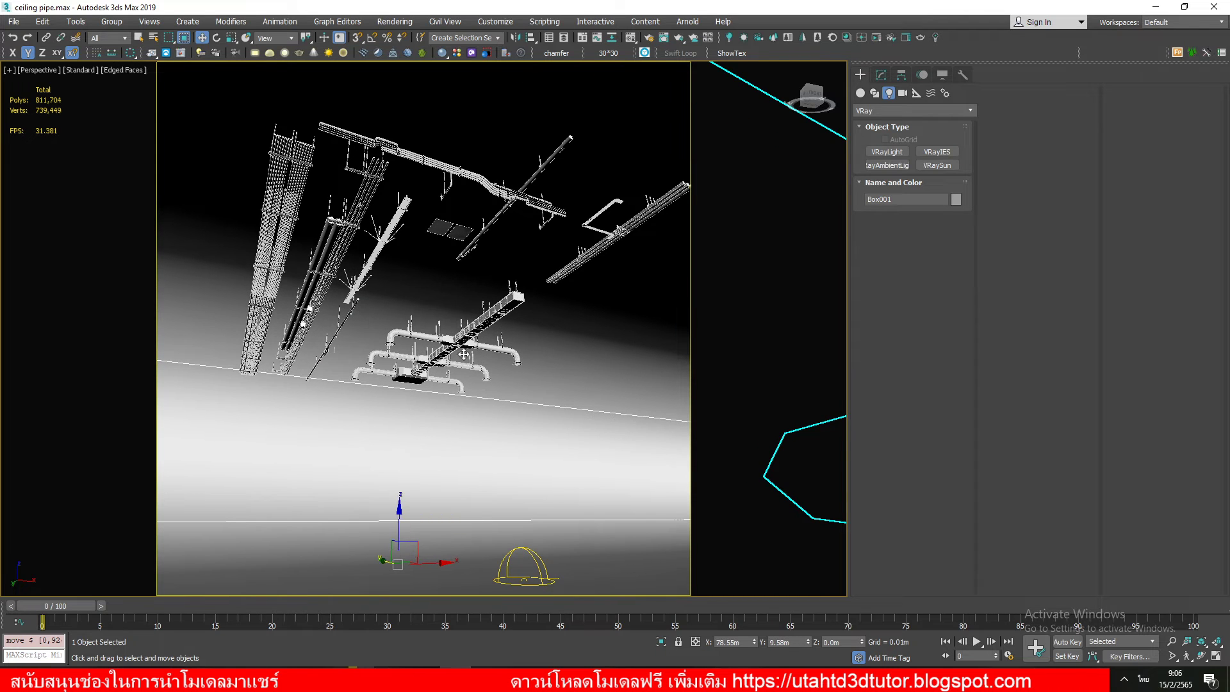
{"action": "middle_click_drag", "start_coordinate": [559, 268], "coordinate": [536, 283]}
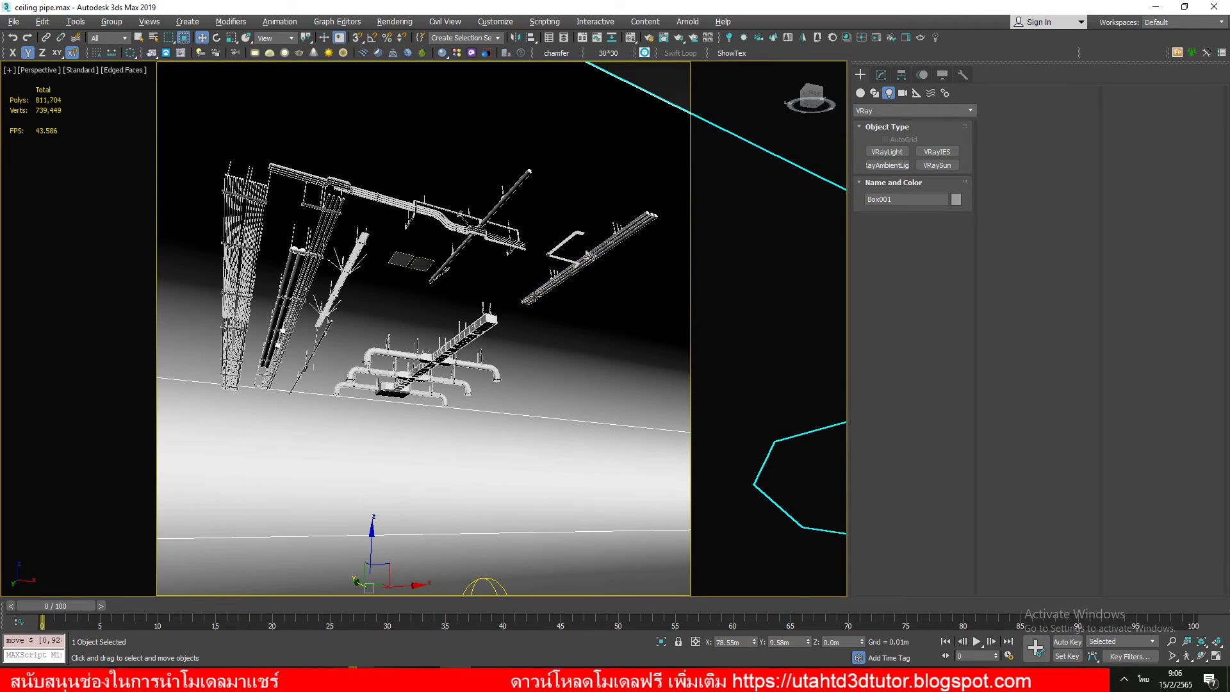
{"action": "left_click", "coordinate": [1171, 641]}
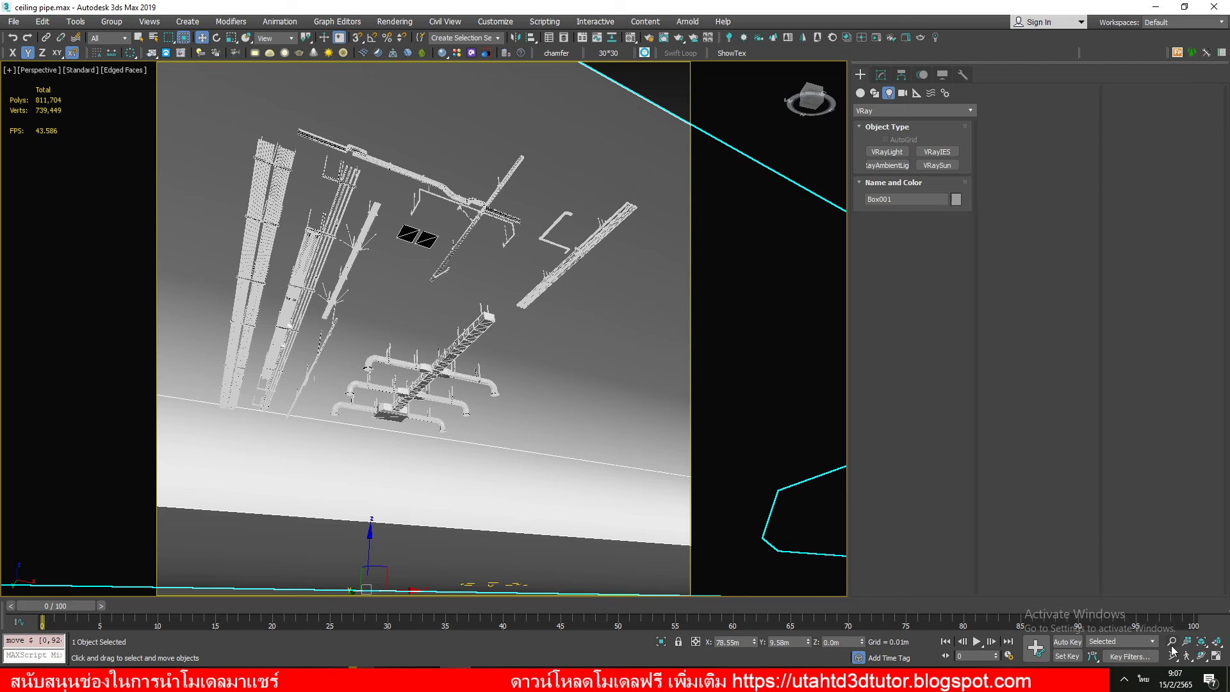
{"action": "mouse_move", "coordinate": [651, 286]}
{"action": "left_mouse_down"}
{"action": "mouse_move", "coordinate": [653, 275]}
{"action": "mouse_move", "coordinate": [675, 286]}
{"action": "mouse_move", "coordinate": [601, 322]}
{"action": "left_mouse_up"}
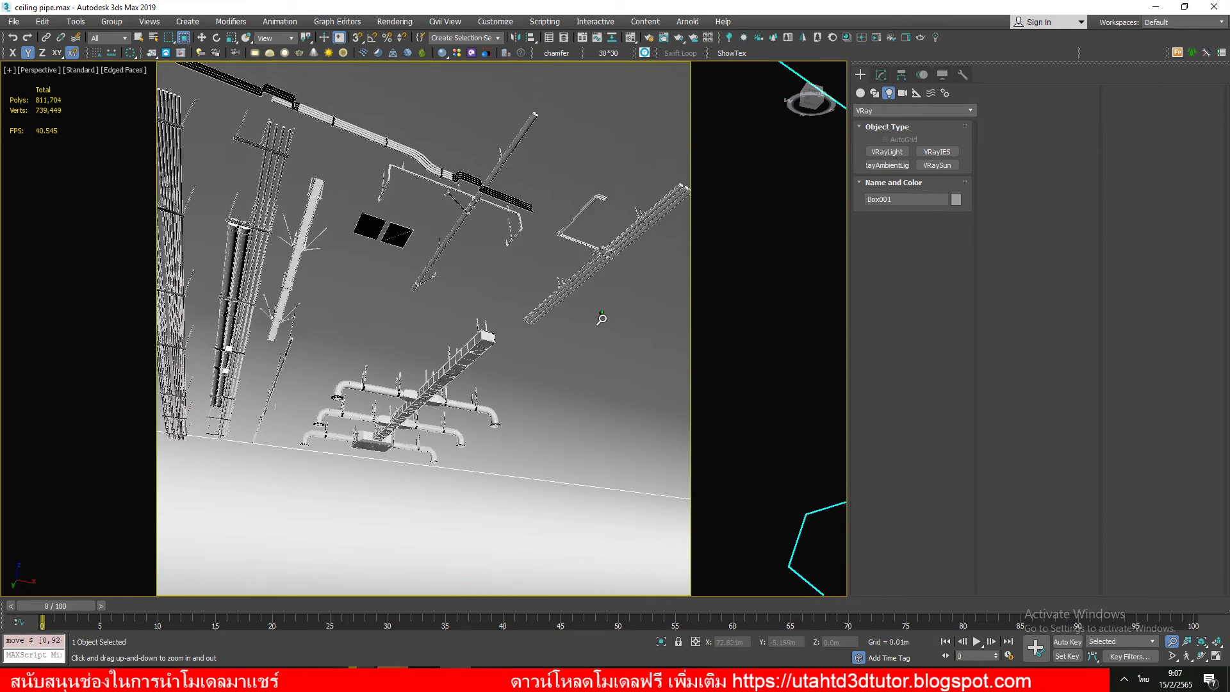
Render the scene, brighten it with Gamma 2.2 display correction, then close the V-Ray Frame Buffer.
{"action": "key", "text": "w"}
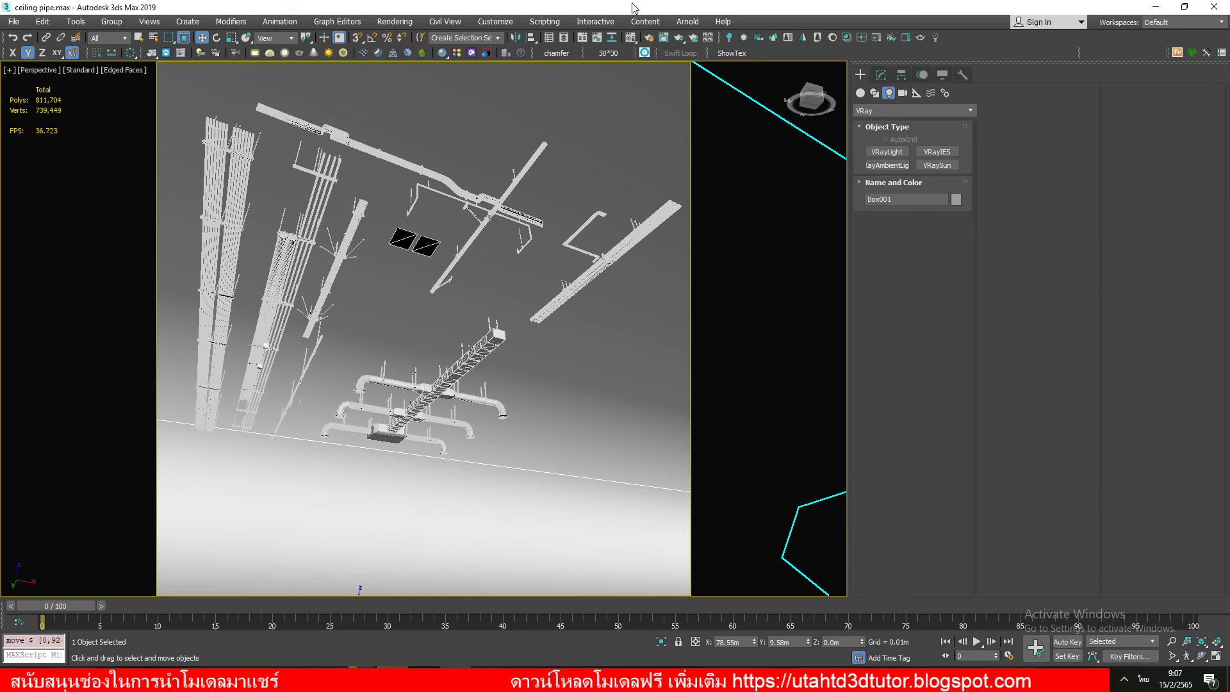
{"action": "left_click", "coordinate": [151, 53]}
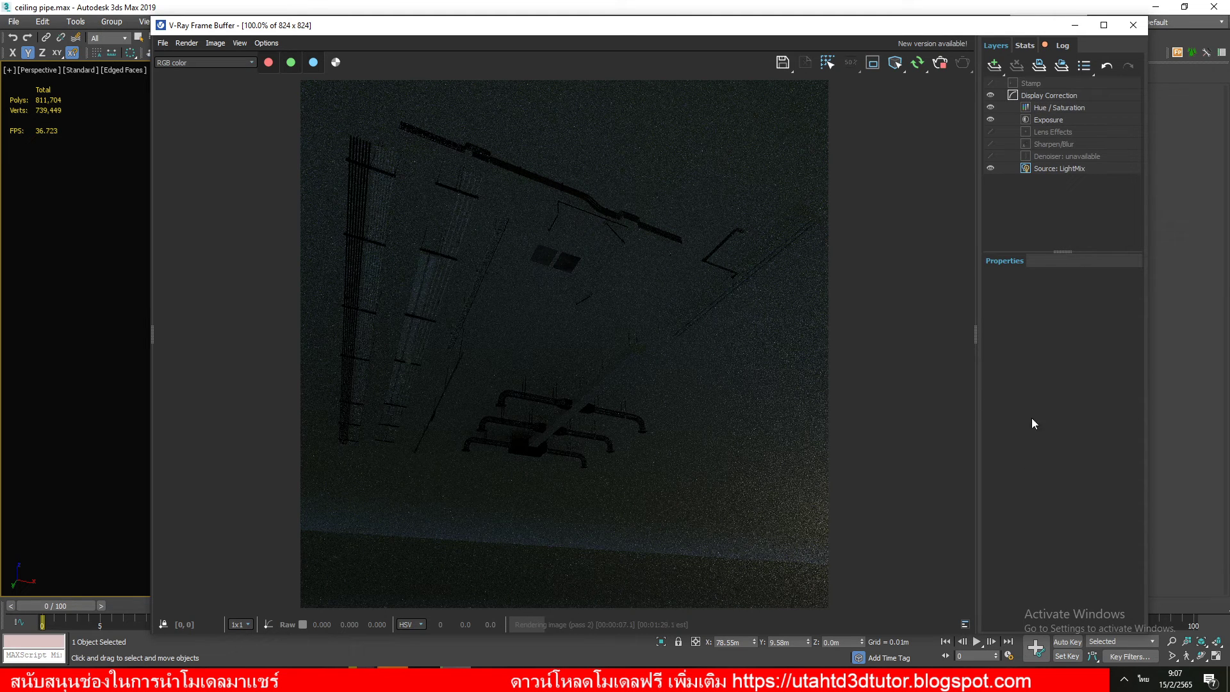
{"action": "left_click", "coordinate": [1043, 84]}
{"action": "left_click", "coordinate": [1049, 95]}
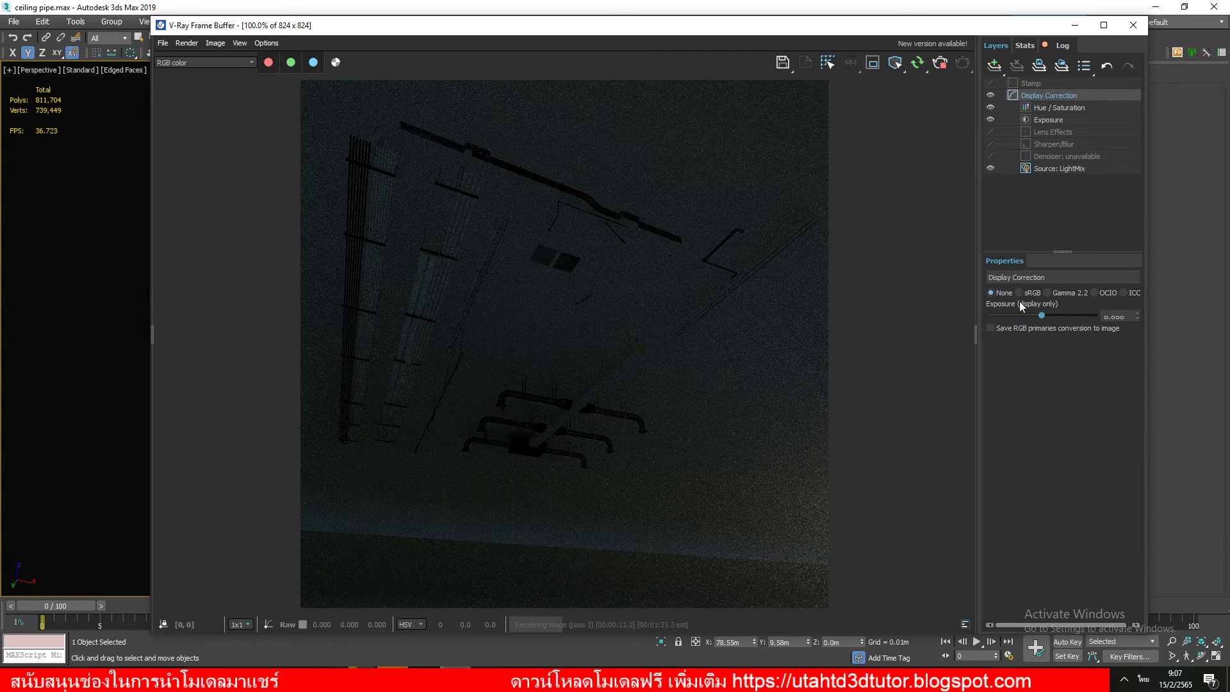
{"action": "left_click", "coordinate": [1048, 293]}
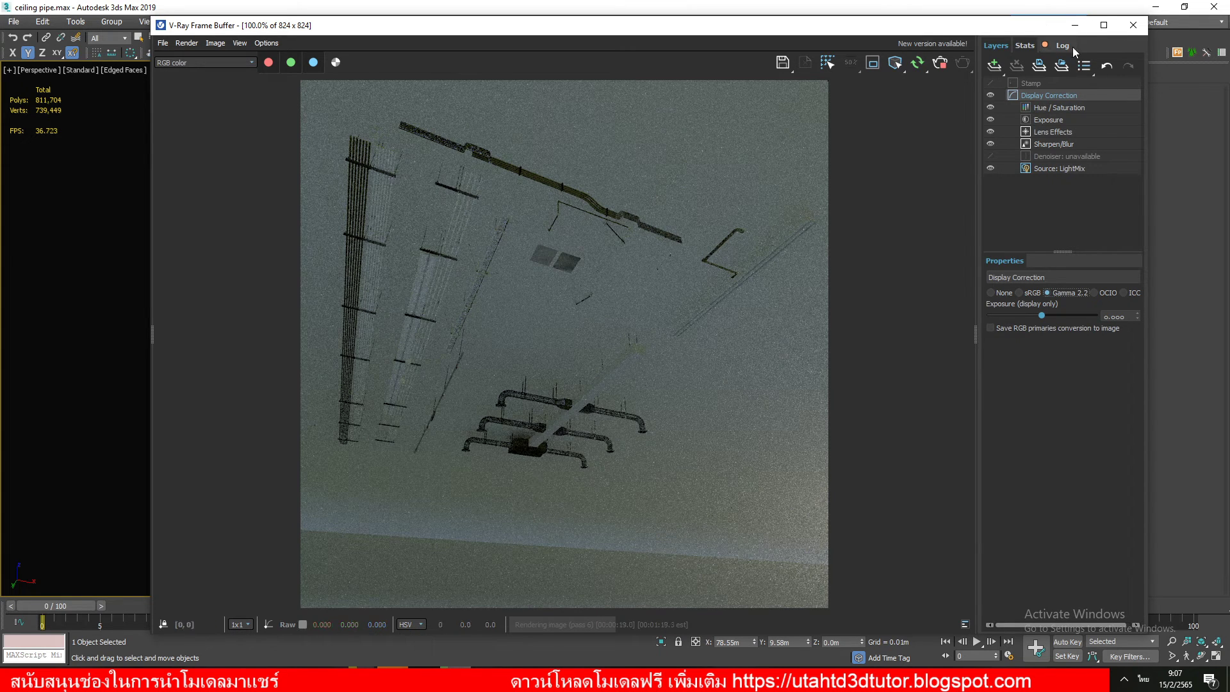
{"action": "left_click", "coordinate": [1134, 27]}
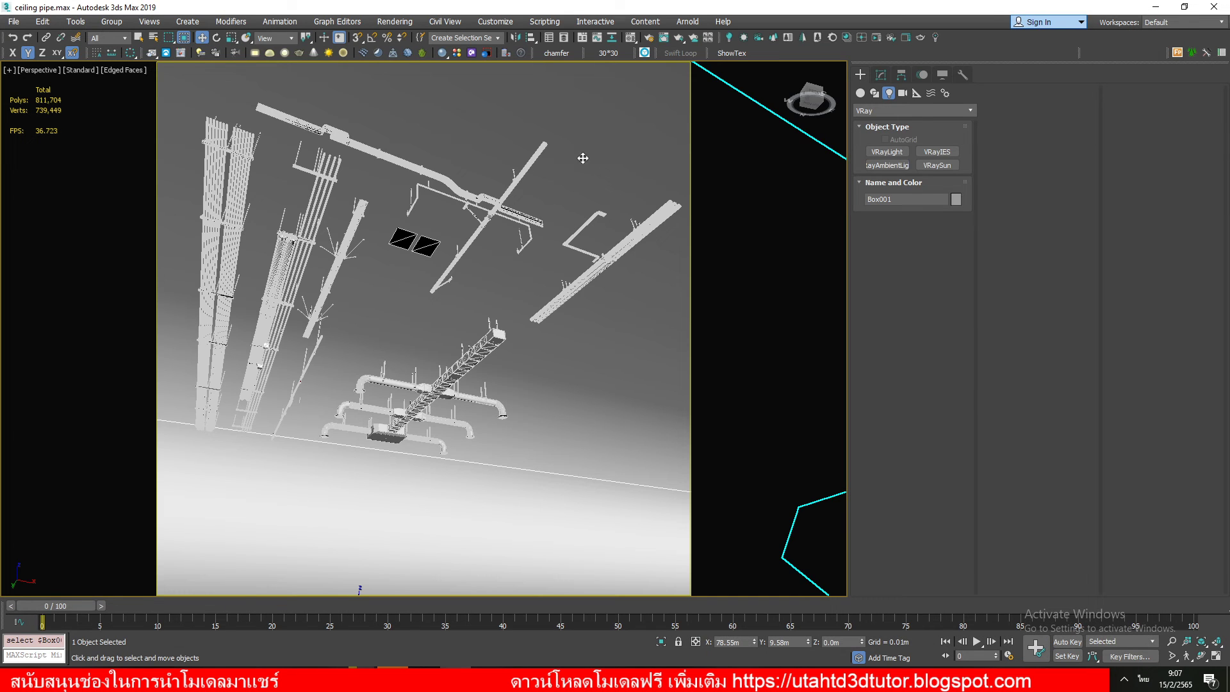
Hide Box001, recentre and zoom on the pipes, and render them lit by the HDRI dome.
{"action": "right_click", "coordinate": [563, 178]}
{"action": "left_click", "coordinate": [585, 132]}
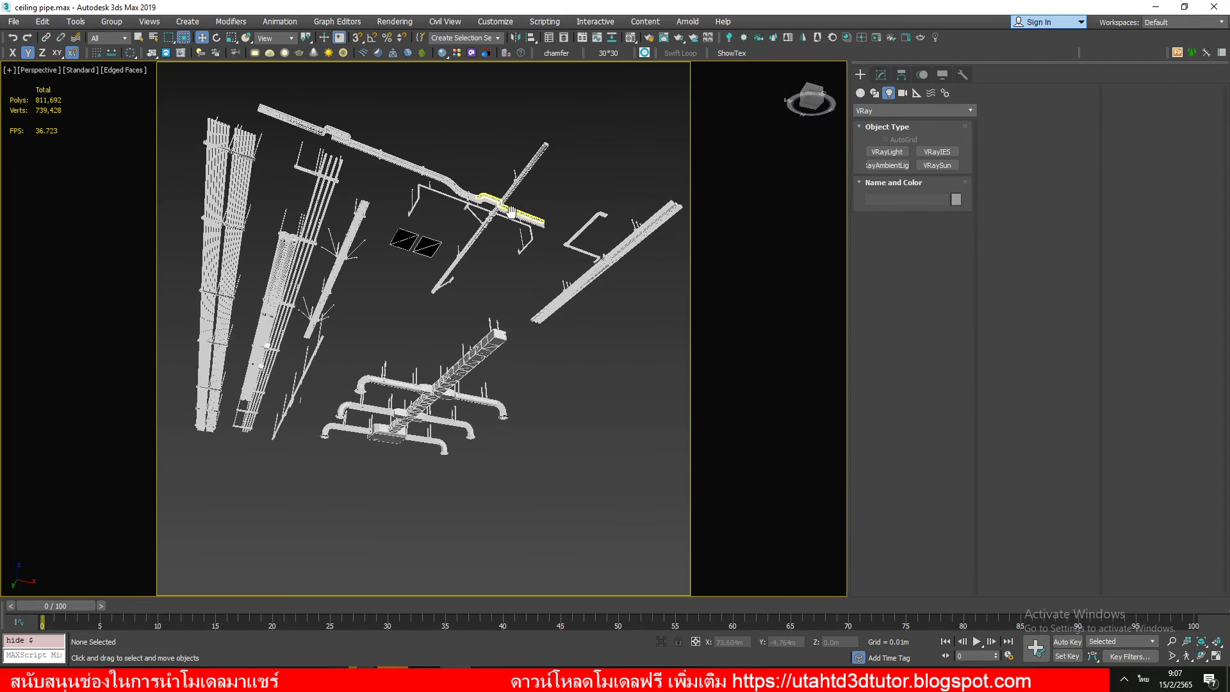
{"action": "middle_click_drag", "start_coordinate": [510, 211], "coordinate": [525, 272]}
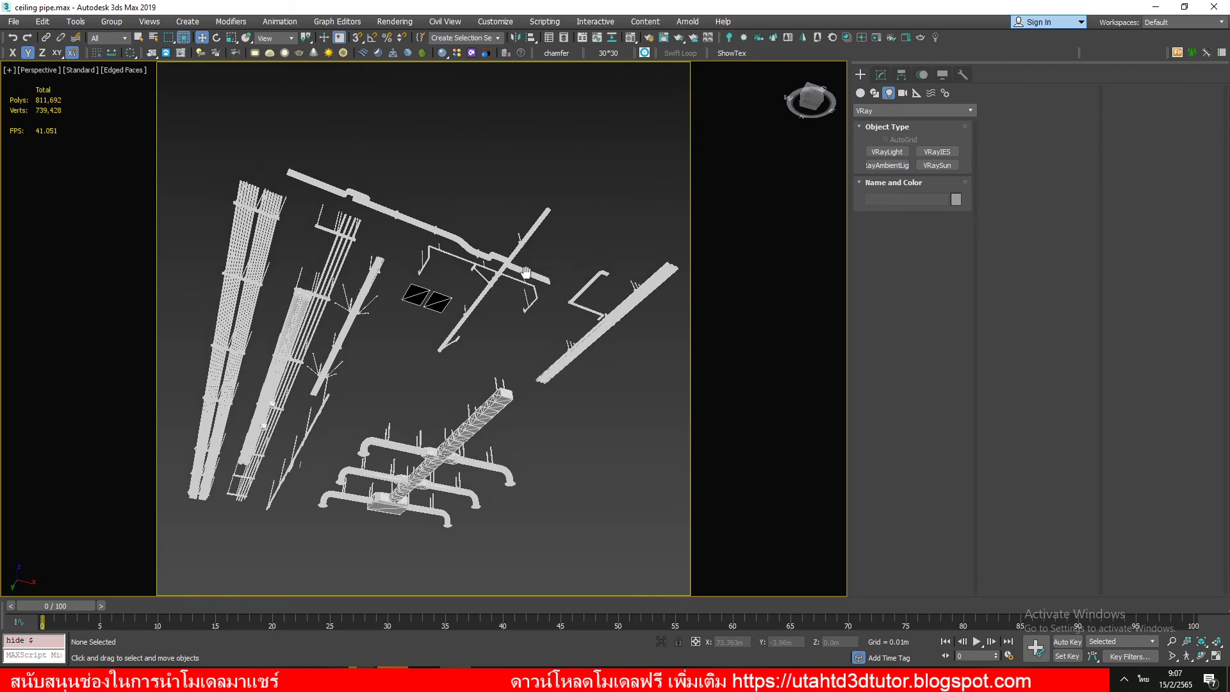
{"action": "scroll", "coordinate": [527, 269], "scroll_direction": "up", "scroll_amount": 2}
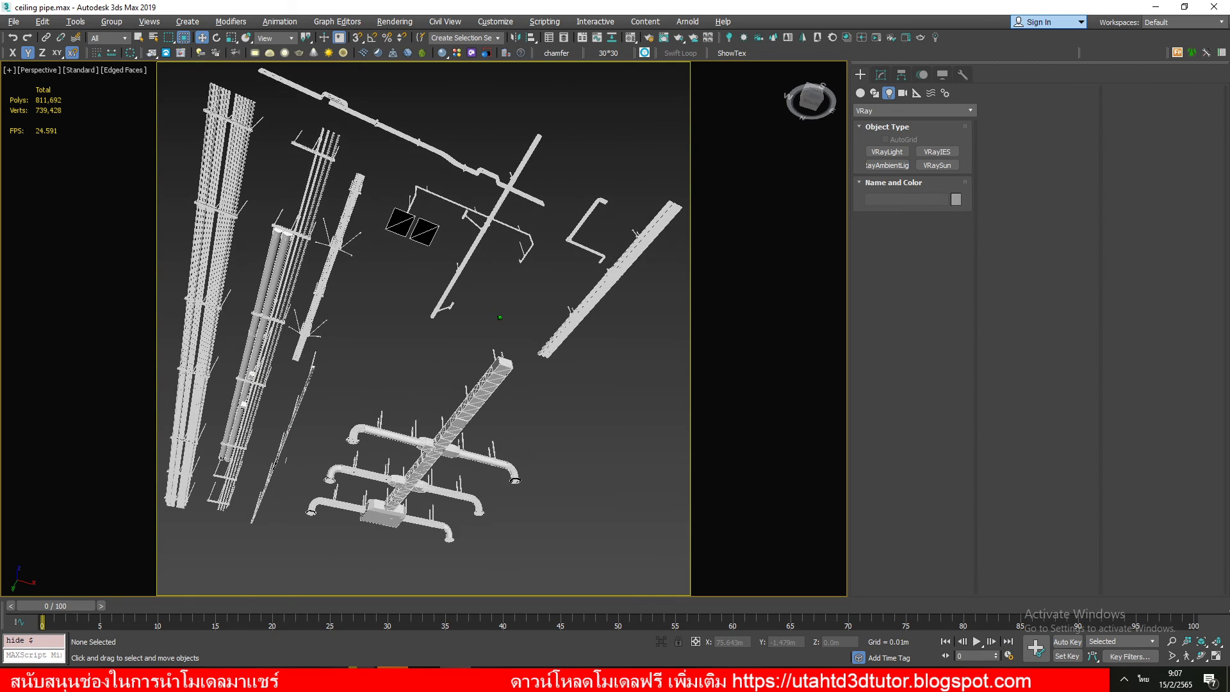
{"action": "scroll", "coordinate": [553, 181], "scroll_direction": "up", "scroll_amount": 1}
{"action": "middle_click_drag", "start_coordinate": [554, 181], "coordinate": [543, 184]}
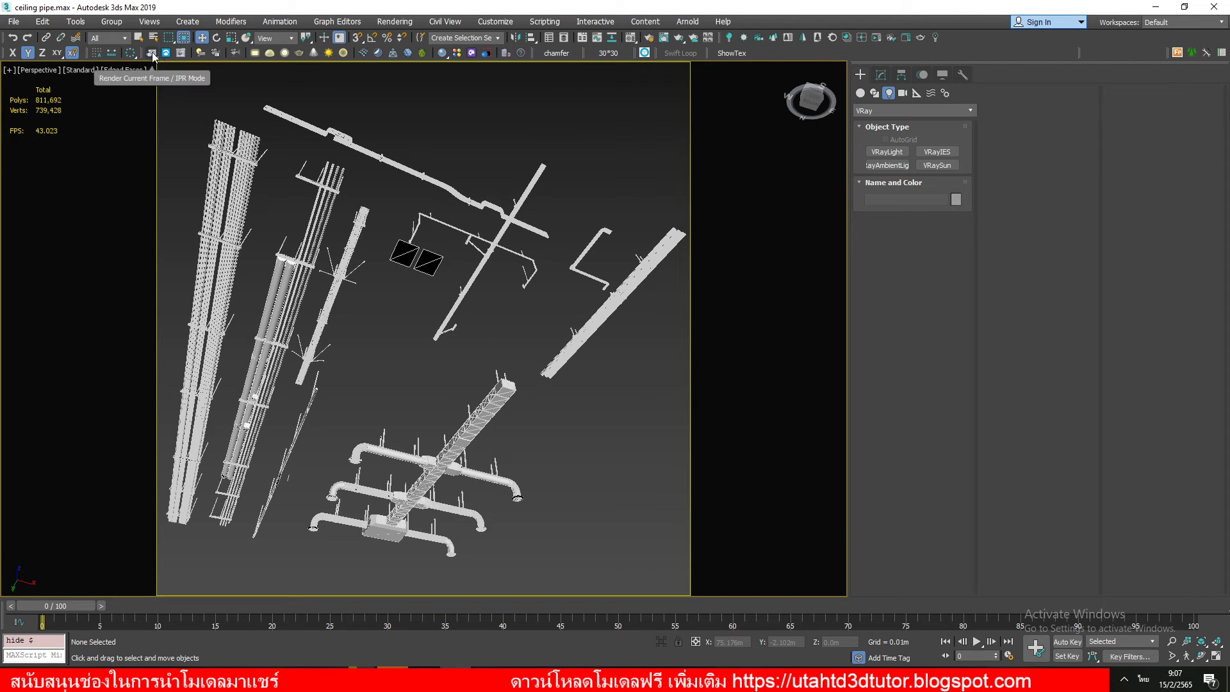
{"action": "left_click", "coordinate": [158, 55]}
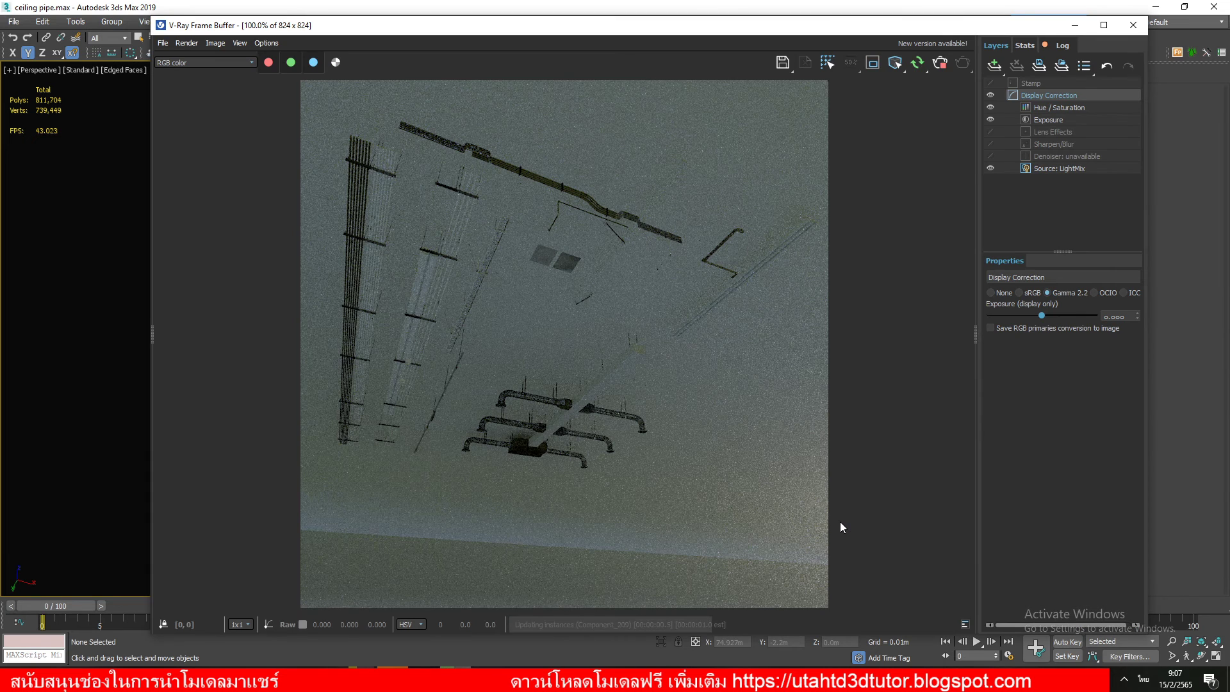